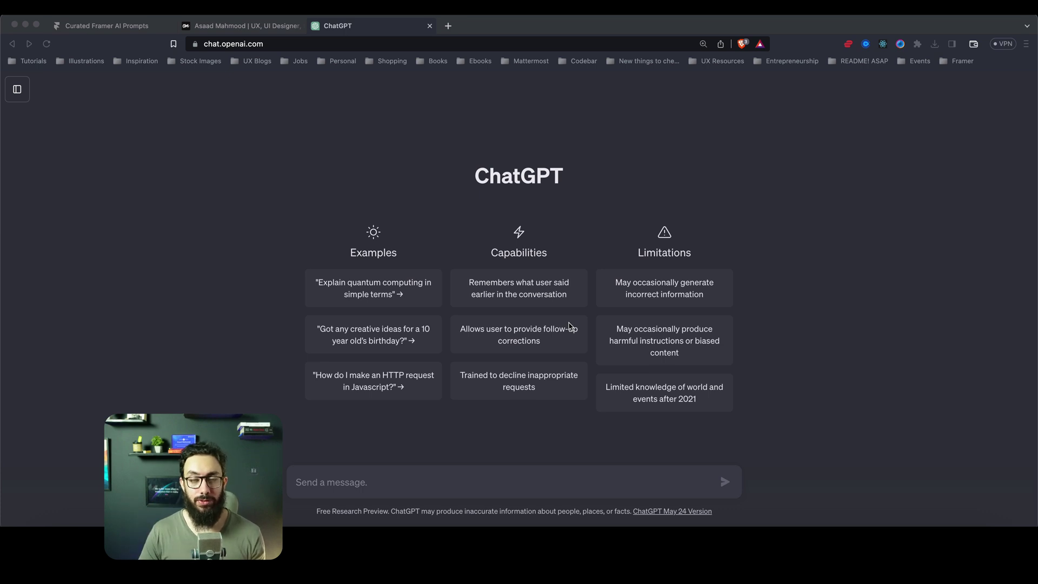
Switch to Brave and bring up the asaadmahmood.com Figma Noob to Pro course tab
key("super+Tab")
key("super+Tab")
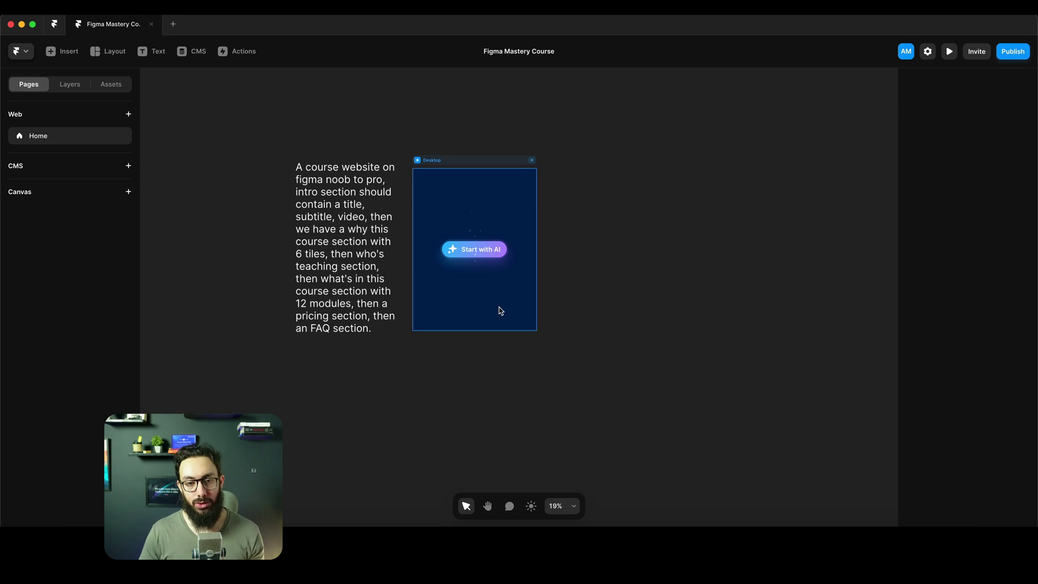
scroll(498, 309, "up", 2)
key("super+Tab")
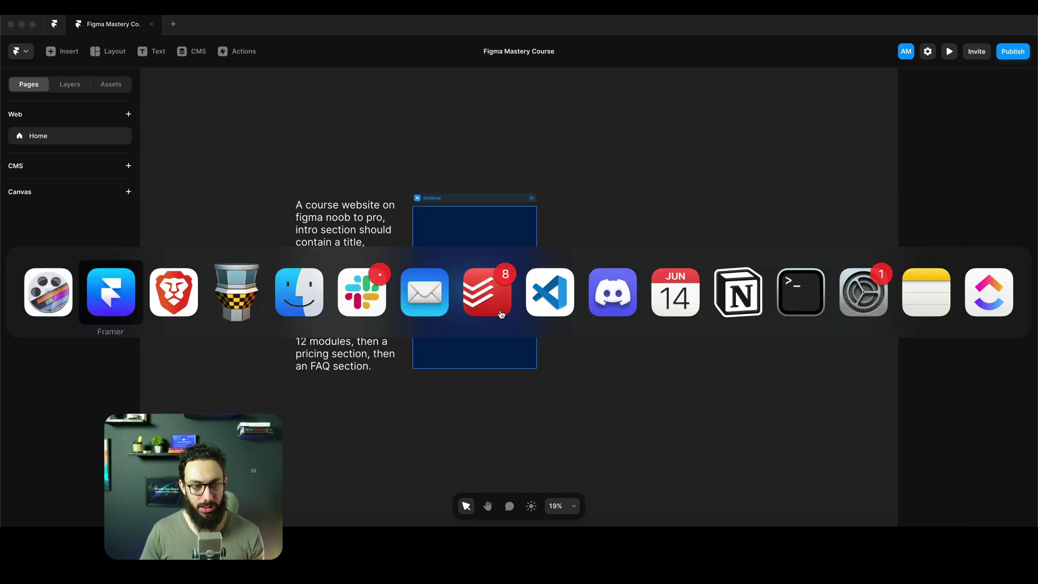
key("super+Tab")
key("ctrl+shift+Tab")
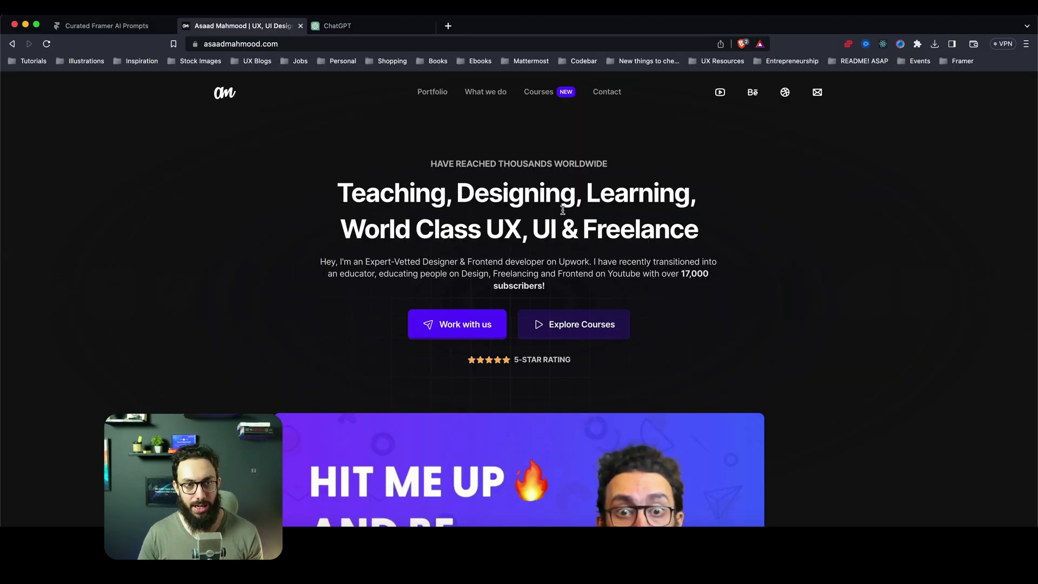
Scroll the course page down to its FAQ section, then return to Framer
scroll(737, 224, "down", 10)
scroll(736, 224, "up", 5)
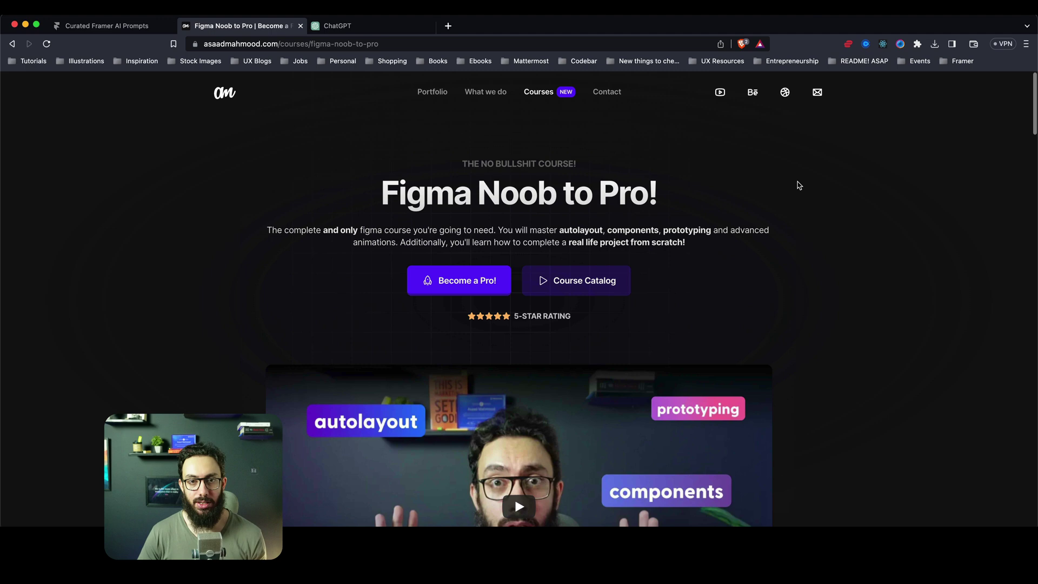
scroll(798, 186, "down", 20)
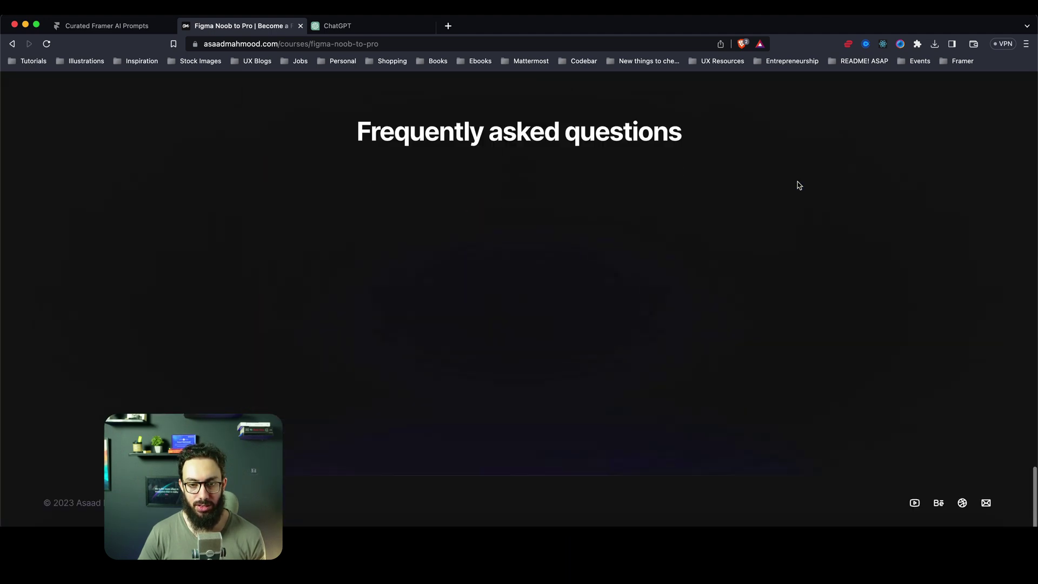
key("super+Tab")
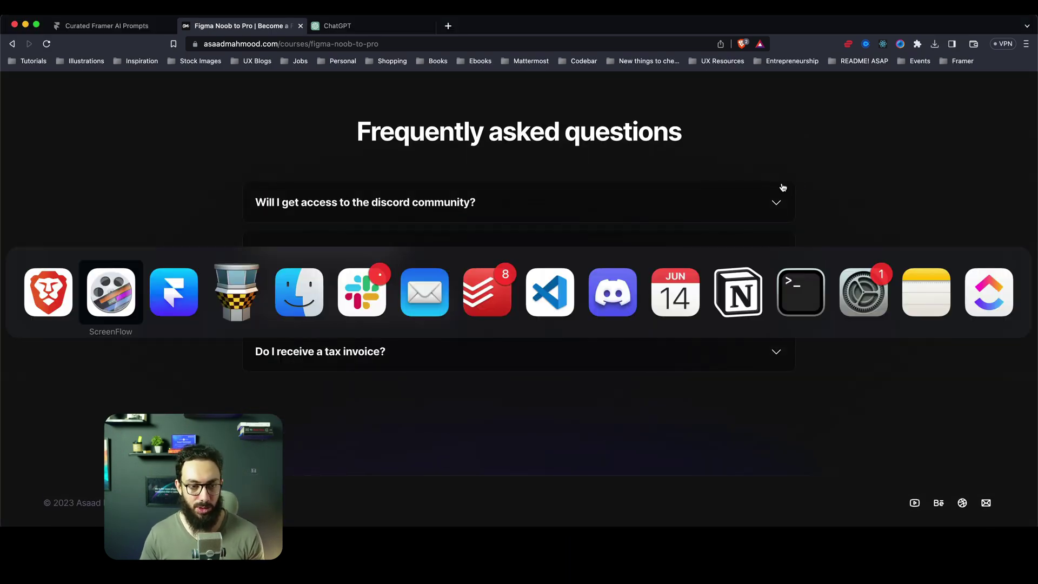
key("super+Tab")
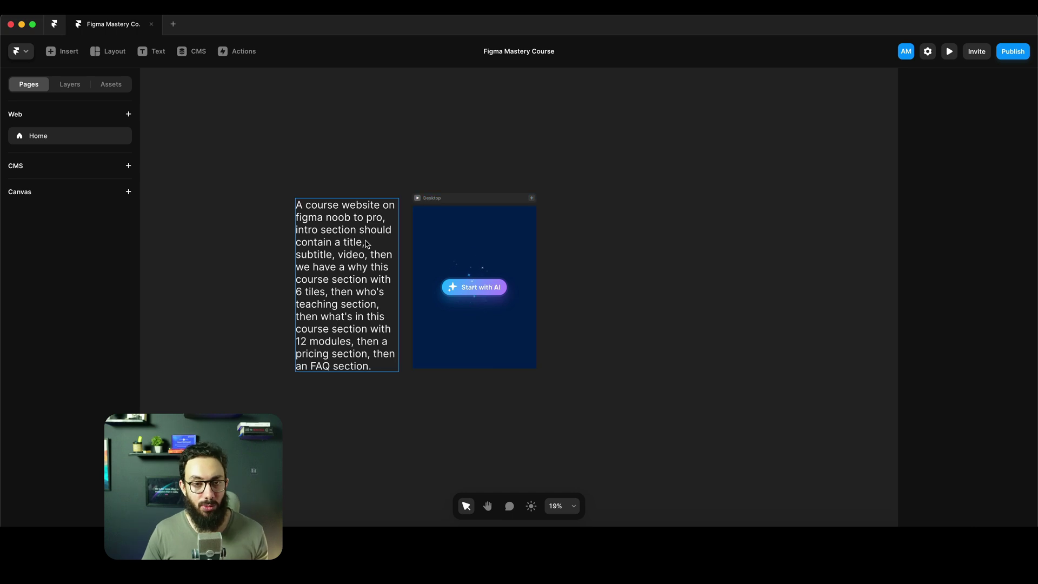
Select the prompt text box, visit the Framer dashboard, and reopen the Figma Mastery Course project
left_click(365, 243)
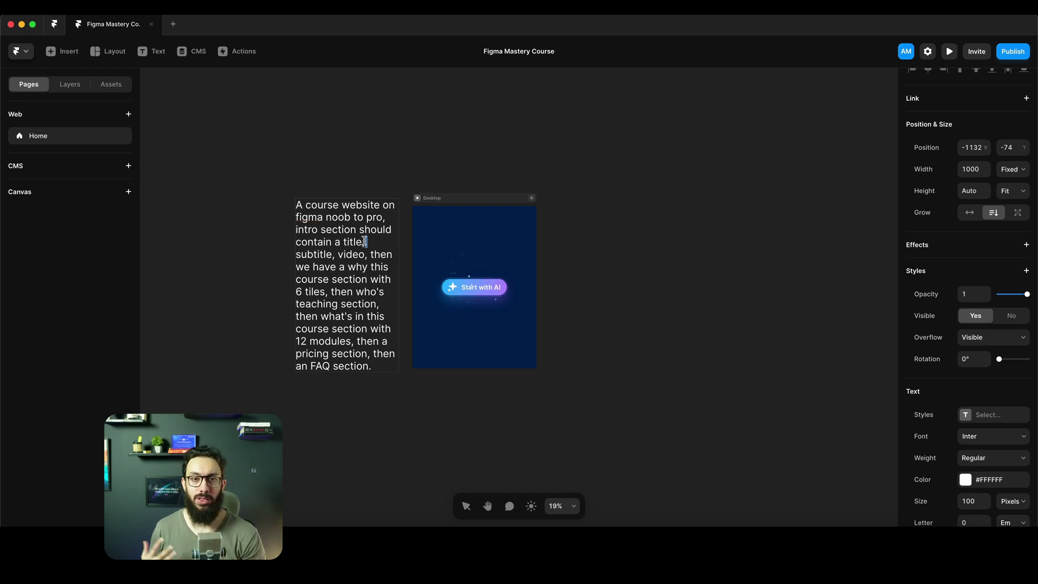
left_click(618, 205)
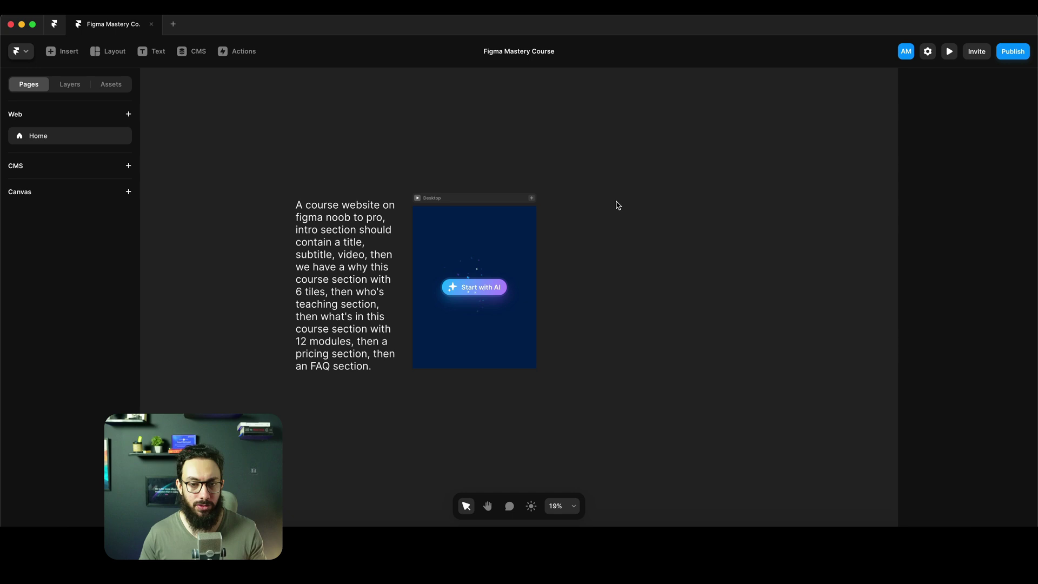
left_click(62, 29)
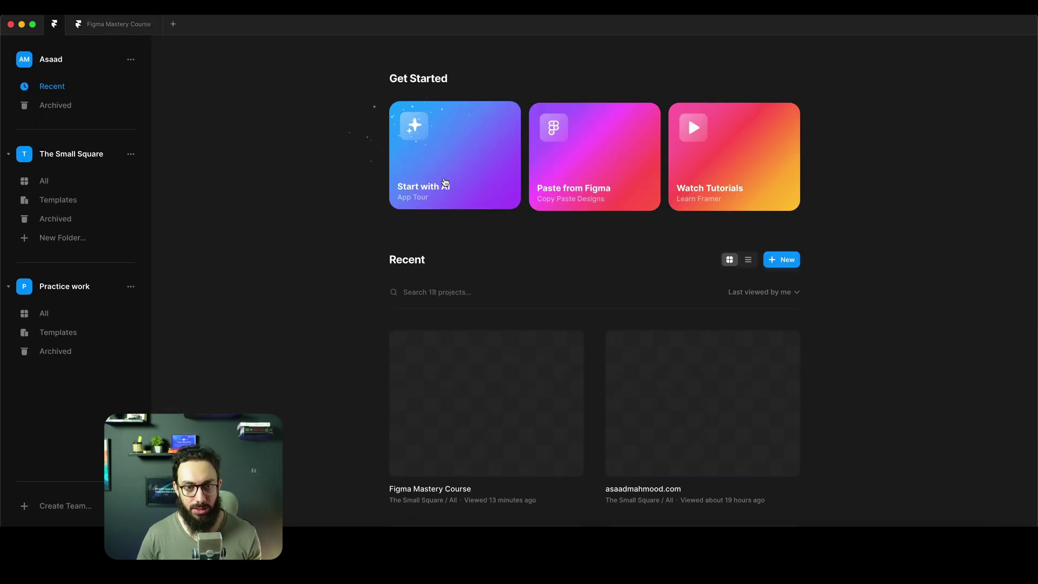
left_click(114, 24)
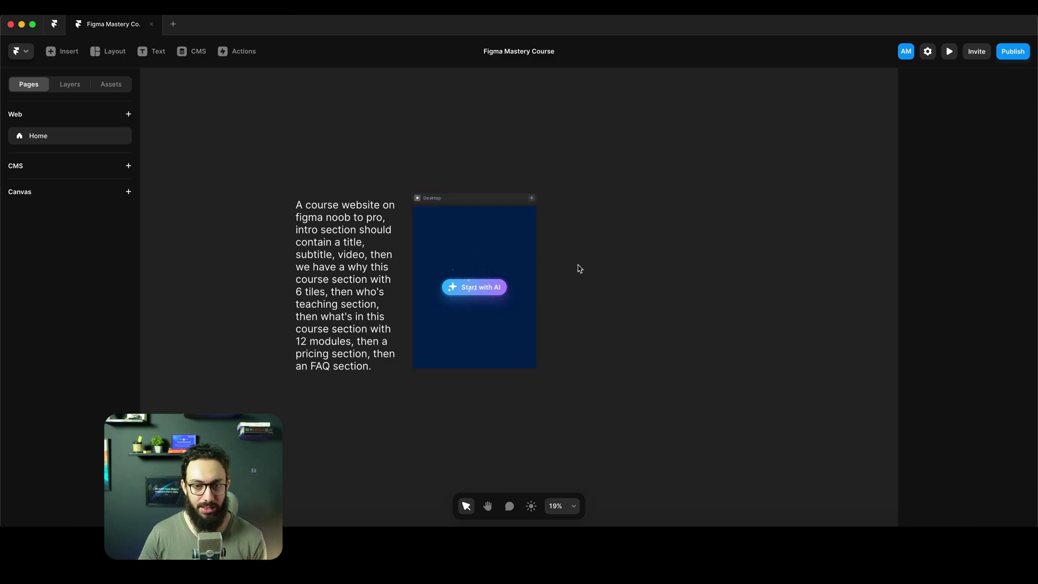
Enter the prompt text box and select all of its course-website prompt text to copy
key("i")
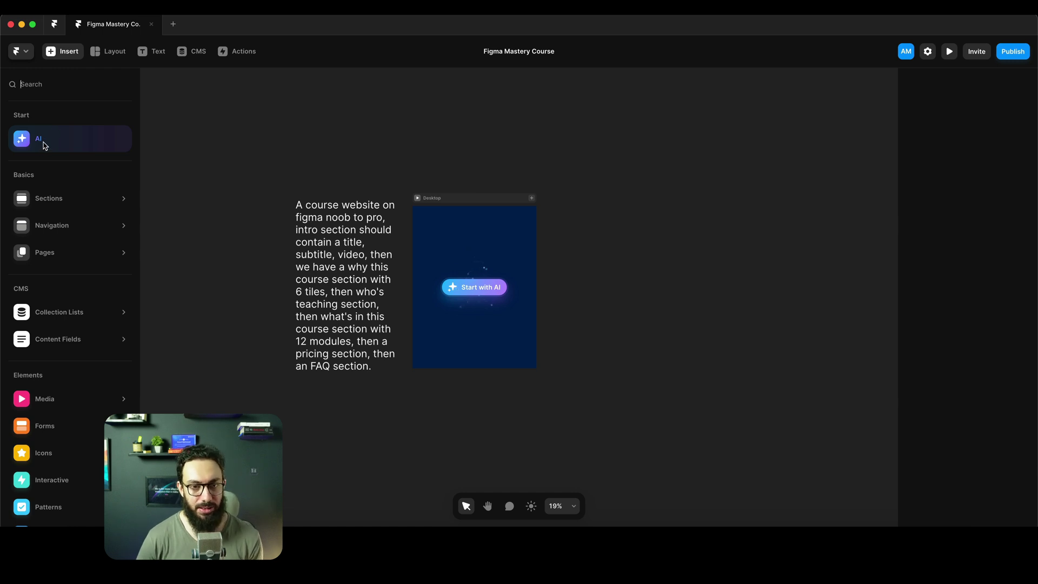
left_click(387, 164)
double_click(353, 241)
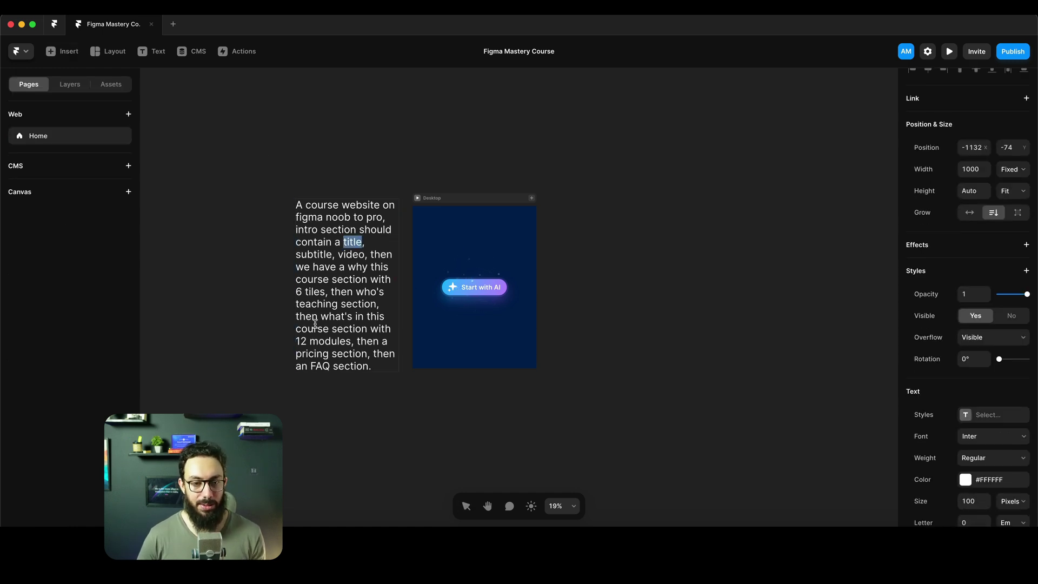
key("super+a")
key("super+c")
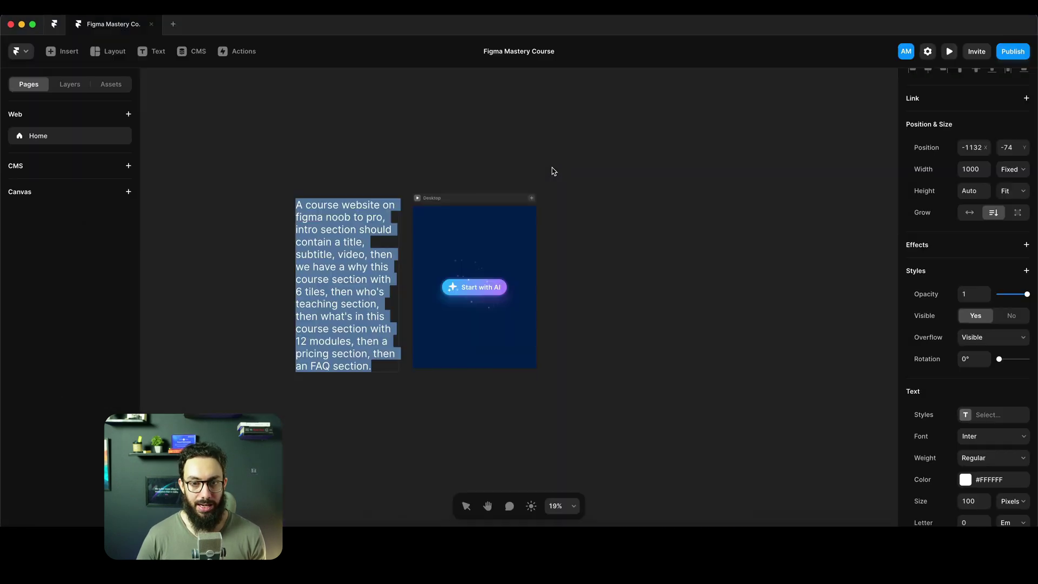
key("Escape")
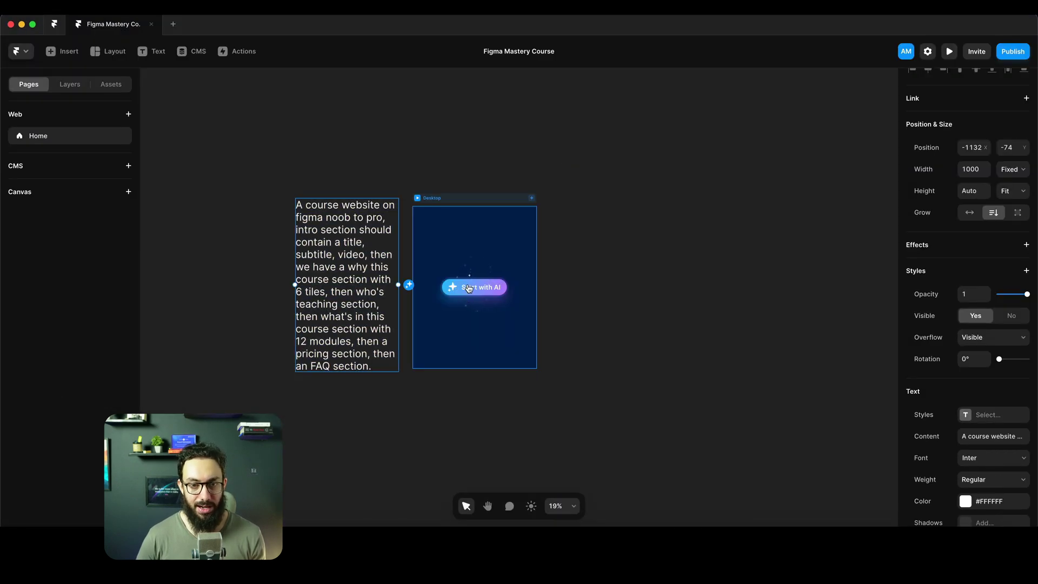
Paste the course-website prompt into the Desktop frame's Start with AI field and generate
left_click(468, 290)
key("super+v")
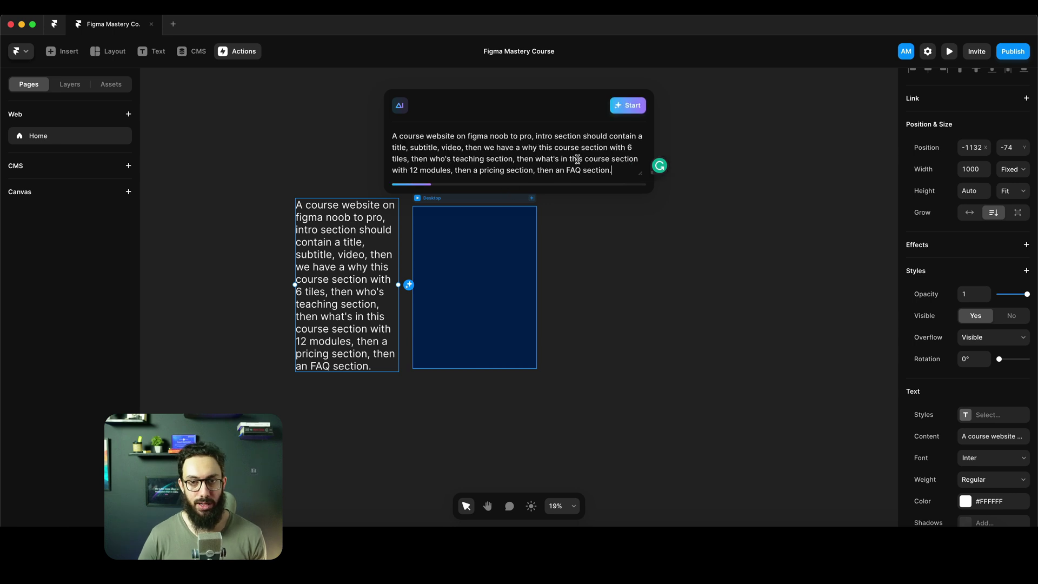
left_click(631, 107)
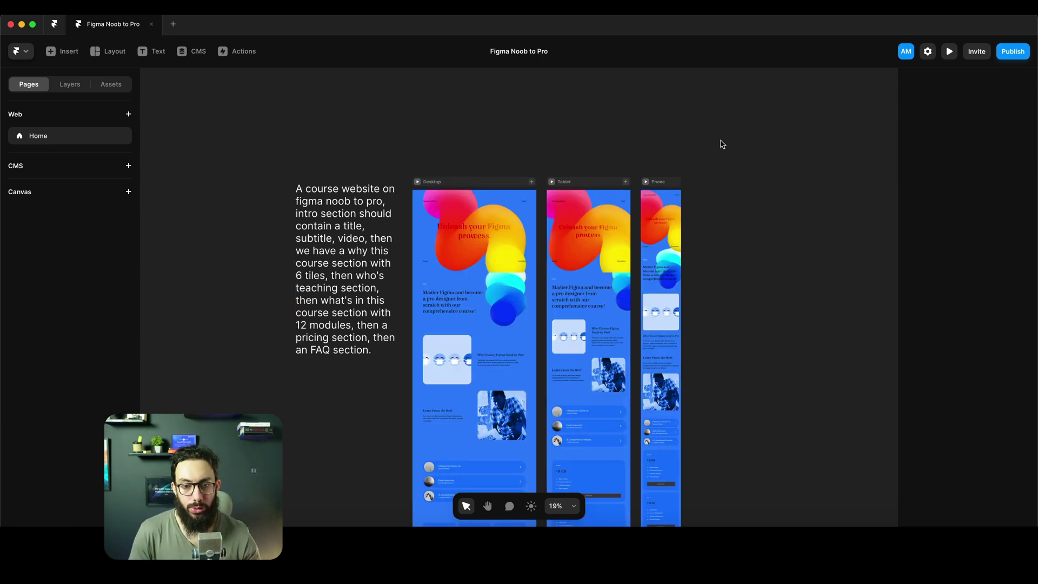
Select the generated Desktop page and scan its Desktop, Tablet and Phone layouts down to the footer
left_click(462, 184)
scroll(645, 186, "down", 10)
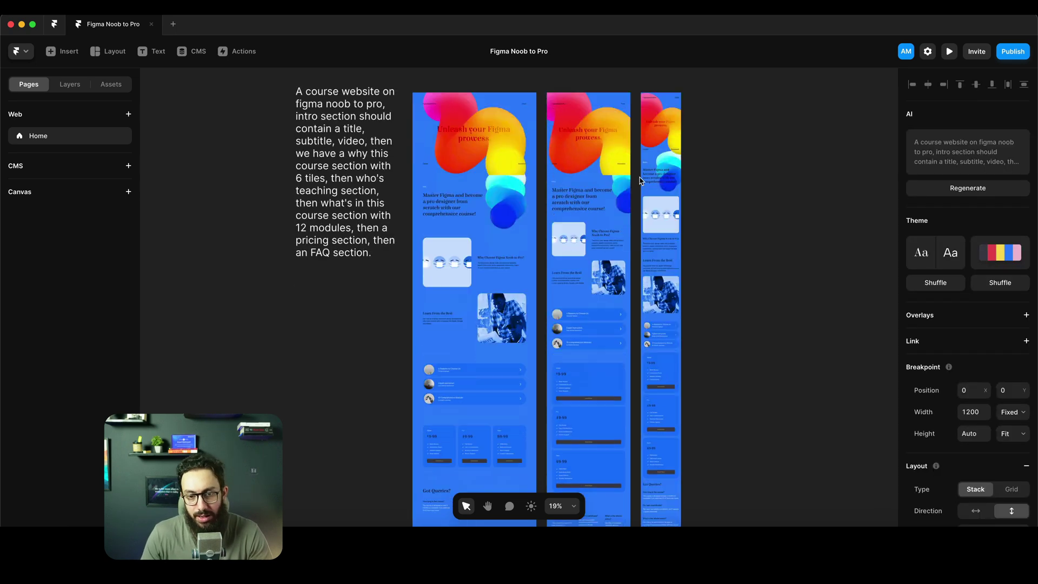
scroll(557, 180, "up", 5)
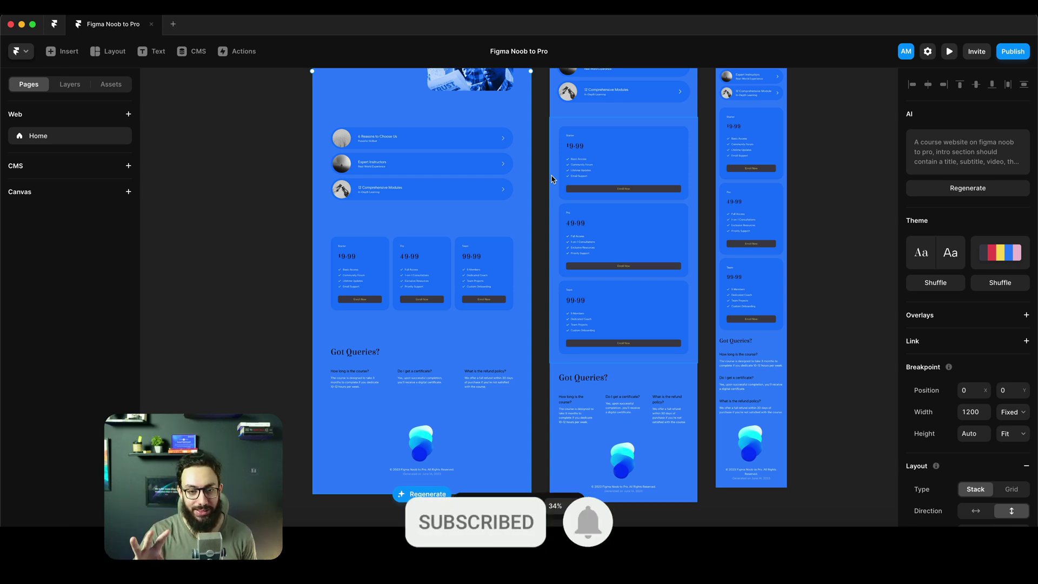
scroll(551, 179, "up", 12)
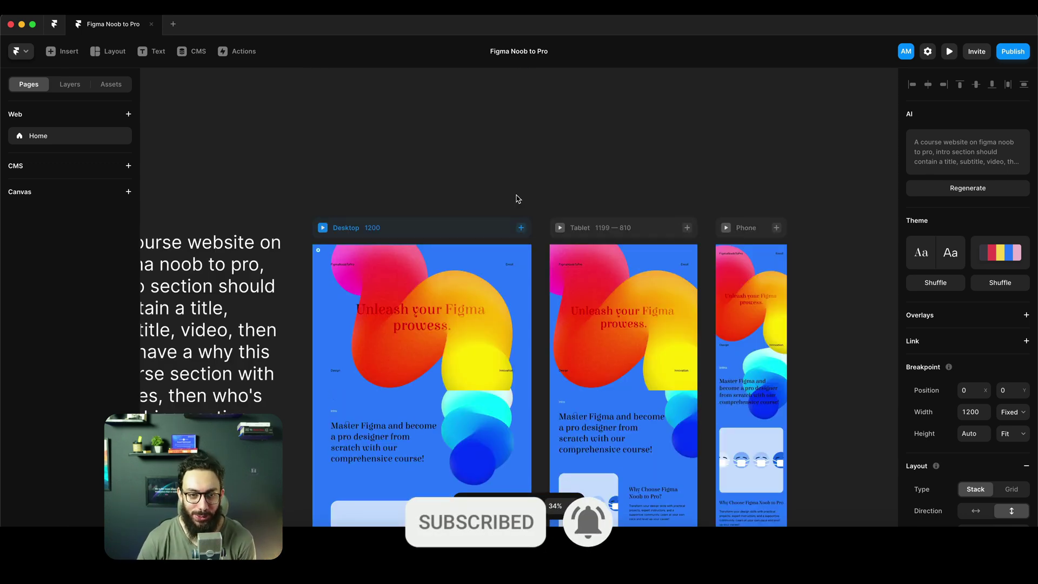
scroll(516, 199, "left", 3)
scroll(524, 187, "down", 3)
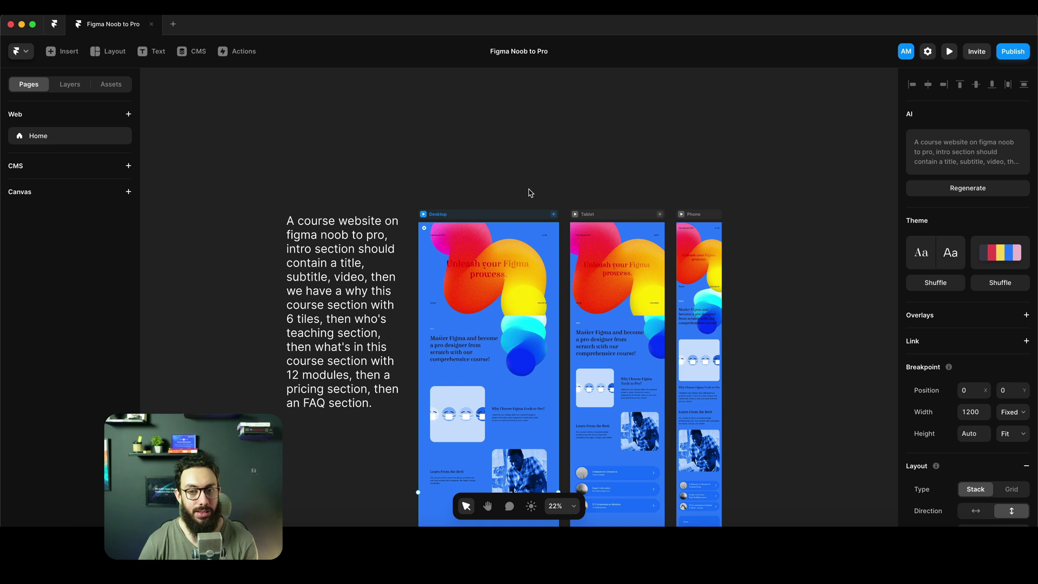
scroll(530, 192, "right", 1)
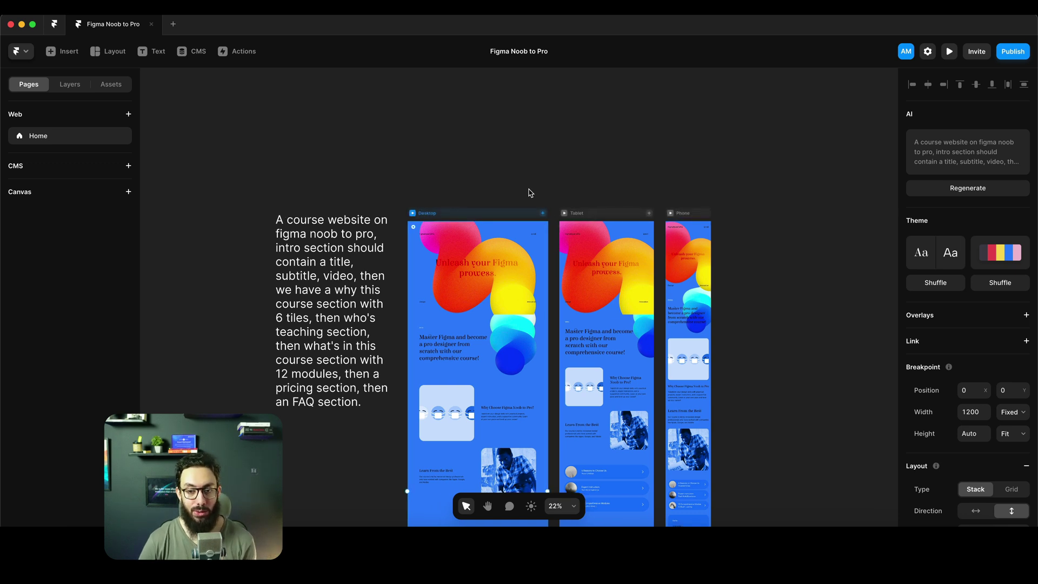
scroll(530, 192, "down", 2)
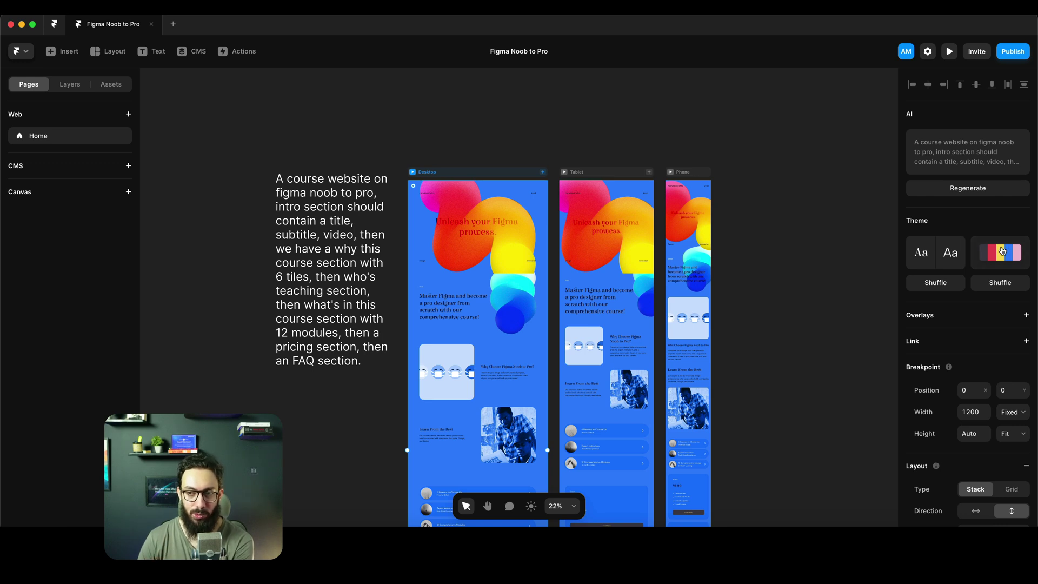
Try teal, purple-orange and purple-teal palettes, refresh the options, then apply the dark green palette
left_click(1001, 251)
mouse_move(924, 236)
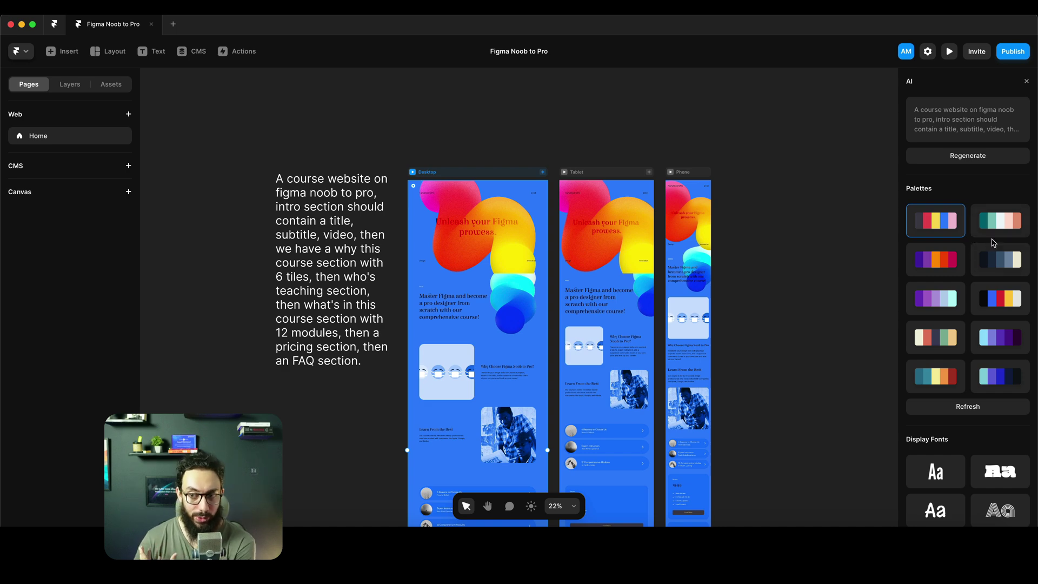
left_click(998, 233)
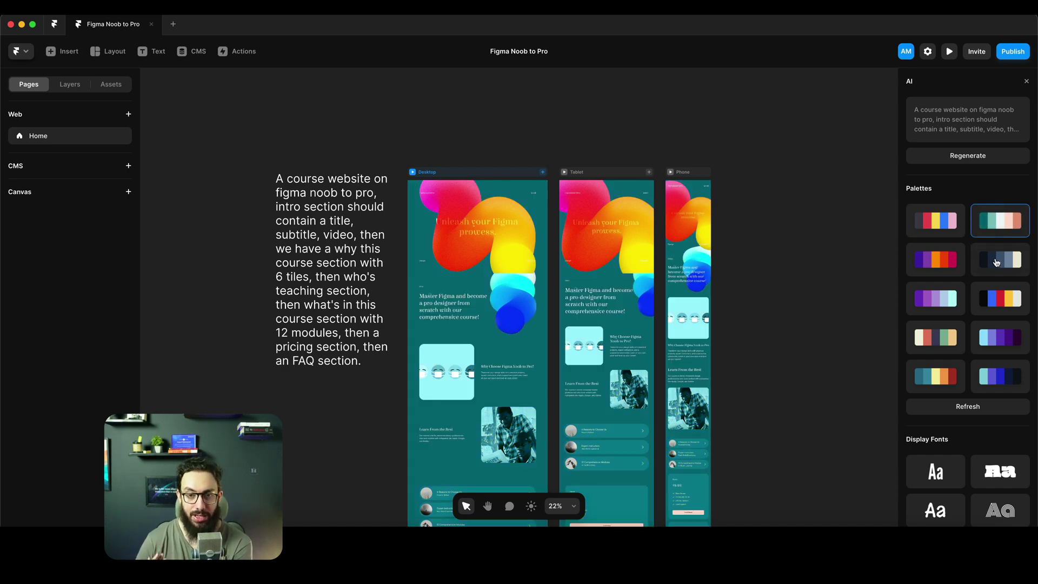
left_click(940, 264)
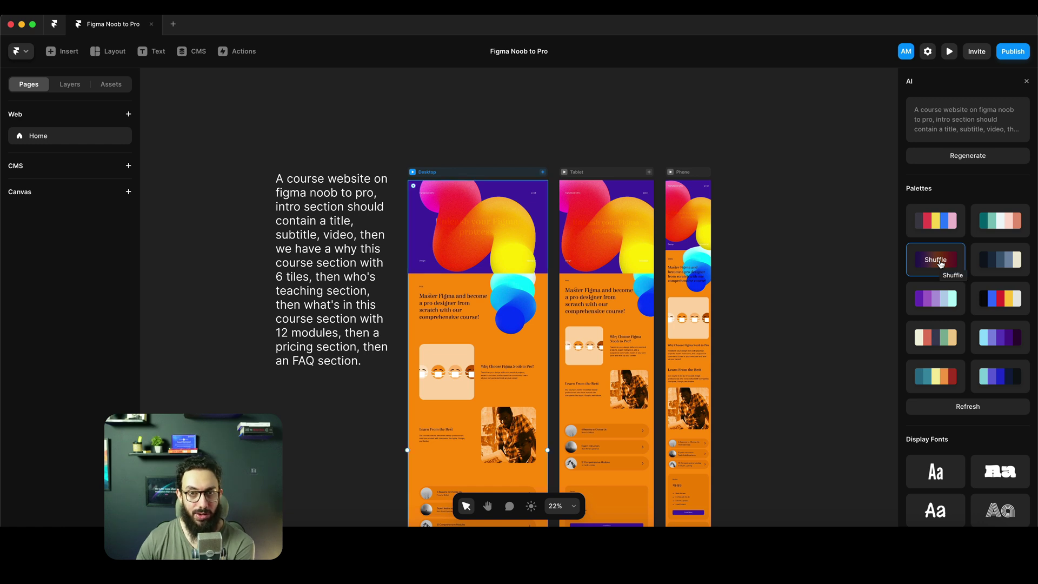
left_click(949, 299)
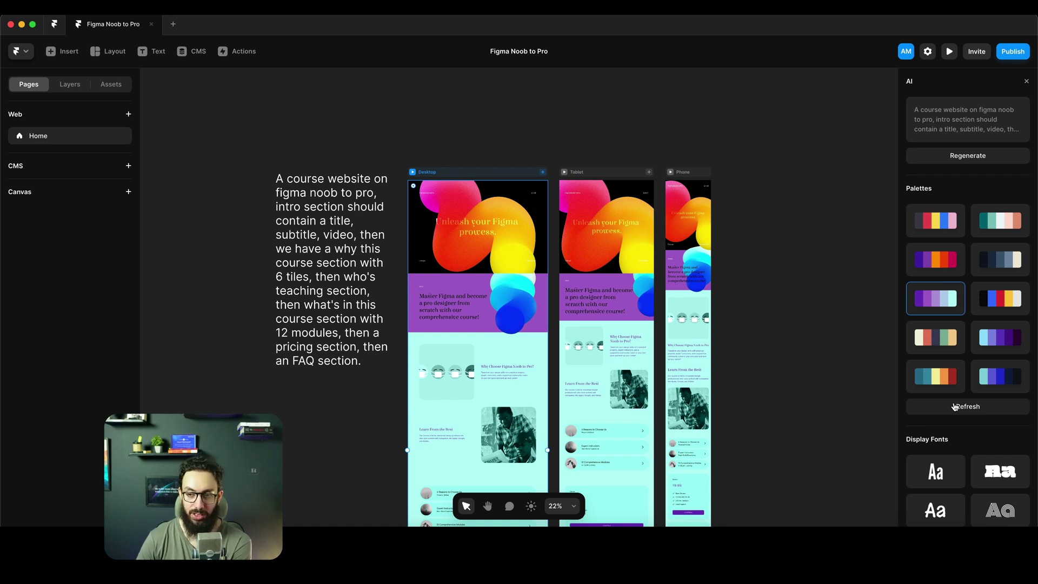
left_click(954, 406)
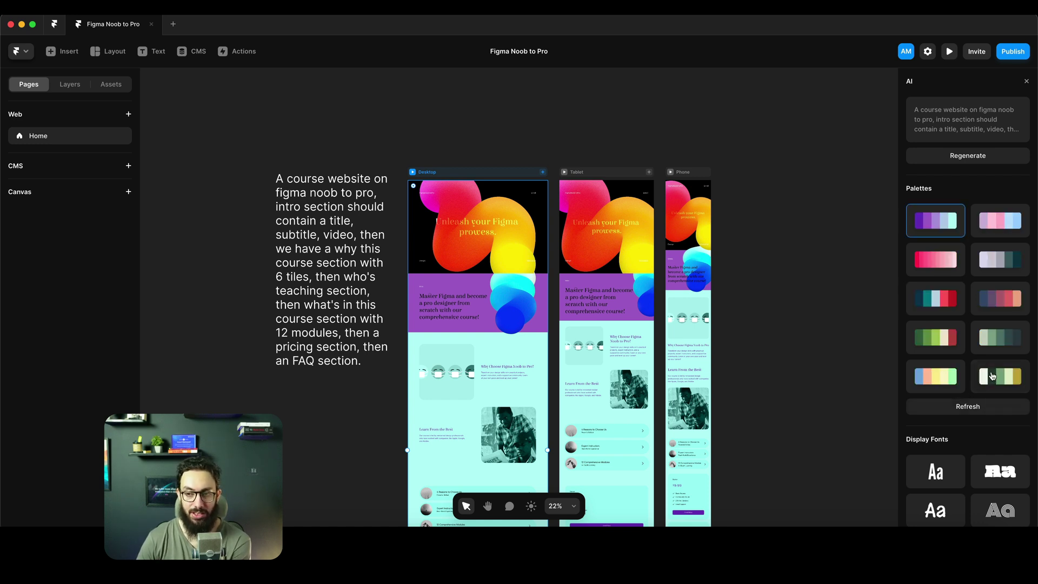
left_click(994, 379)
left_click(991, 336)
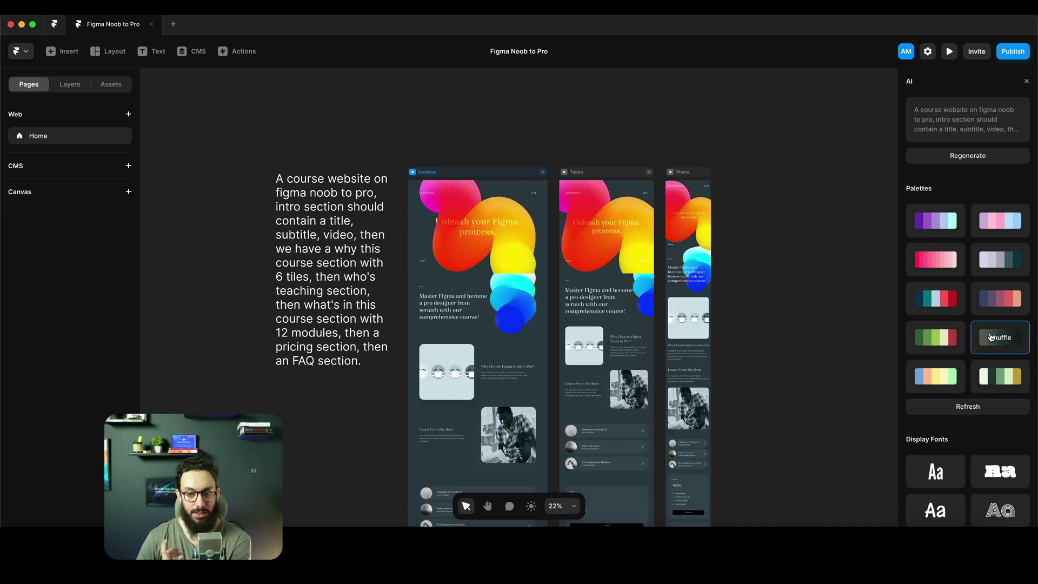
Pick a heavy font from Display Fonts for the headings, then close the AI panel
scroll(981, 374, "down", 3)
scroll(989, 368, "down", 1)
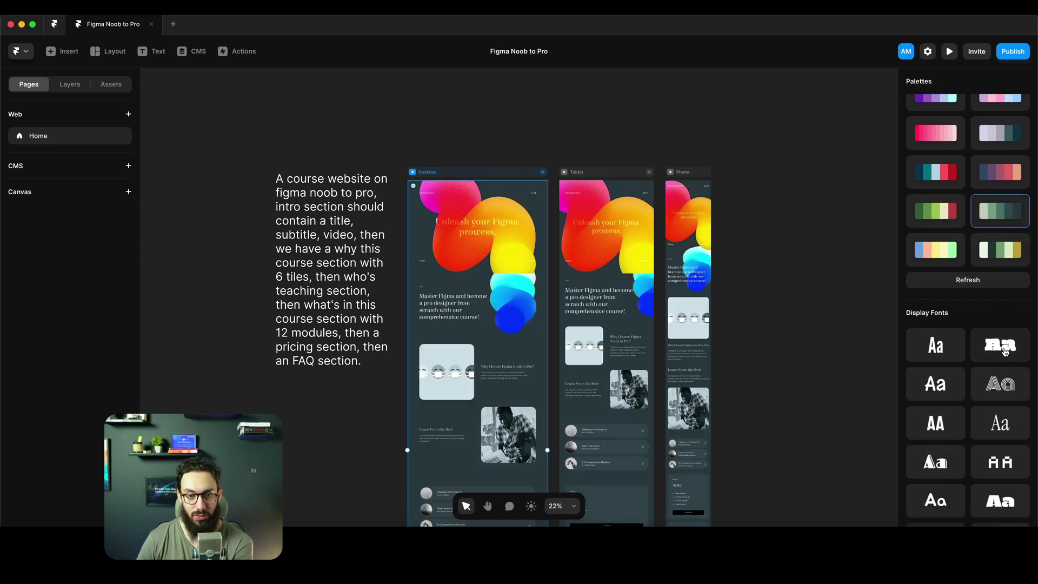
left_click(1004, 348)
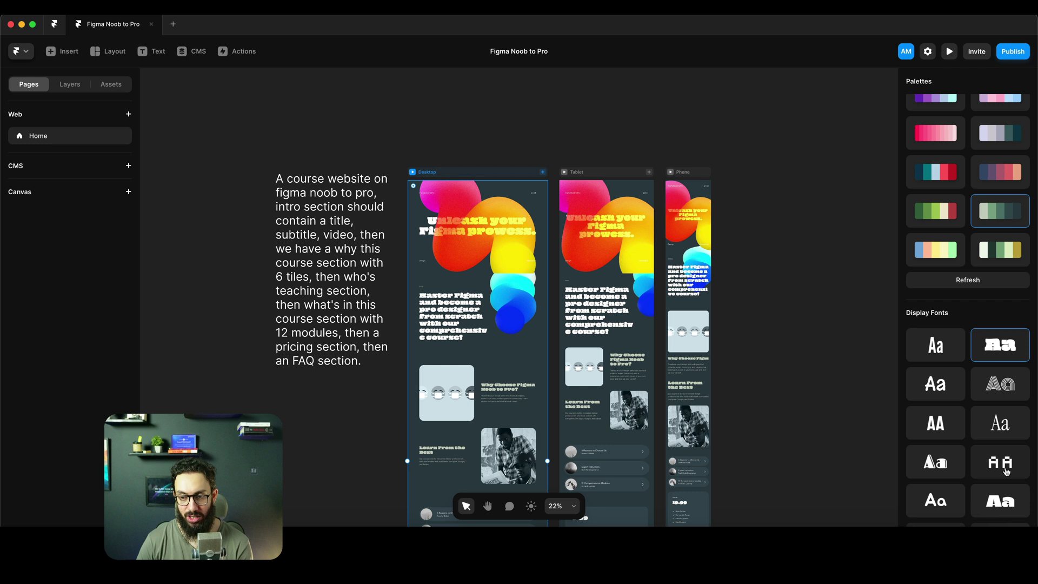
left_click(1000, 500)
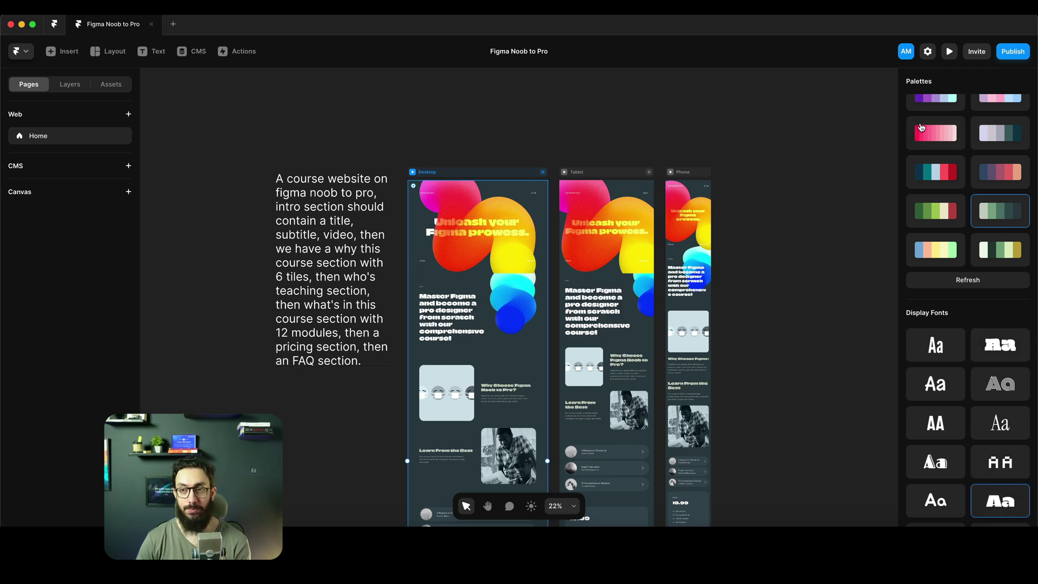
scroll(996, 160, "up", 5)
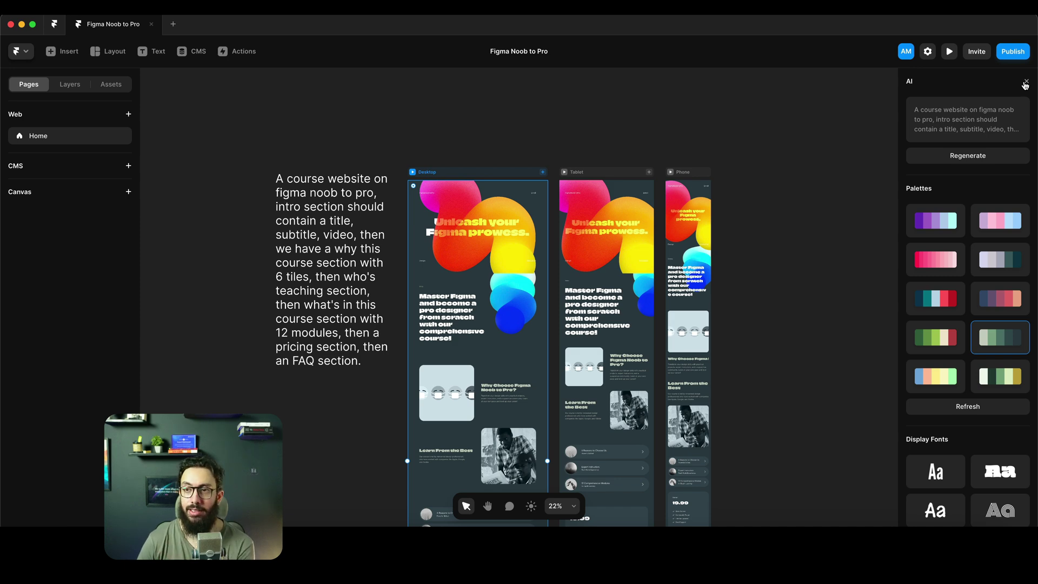
left_click(1026, 82)
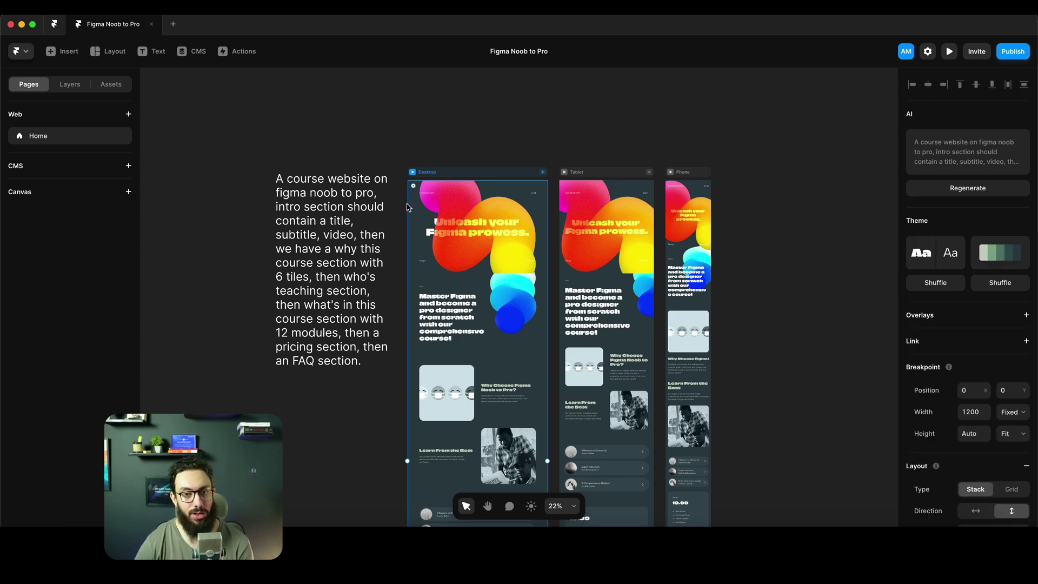
scroll(460, 246, "up", 2)
scroll(459, 246, "up", 3)
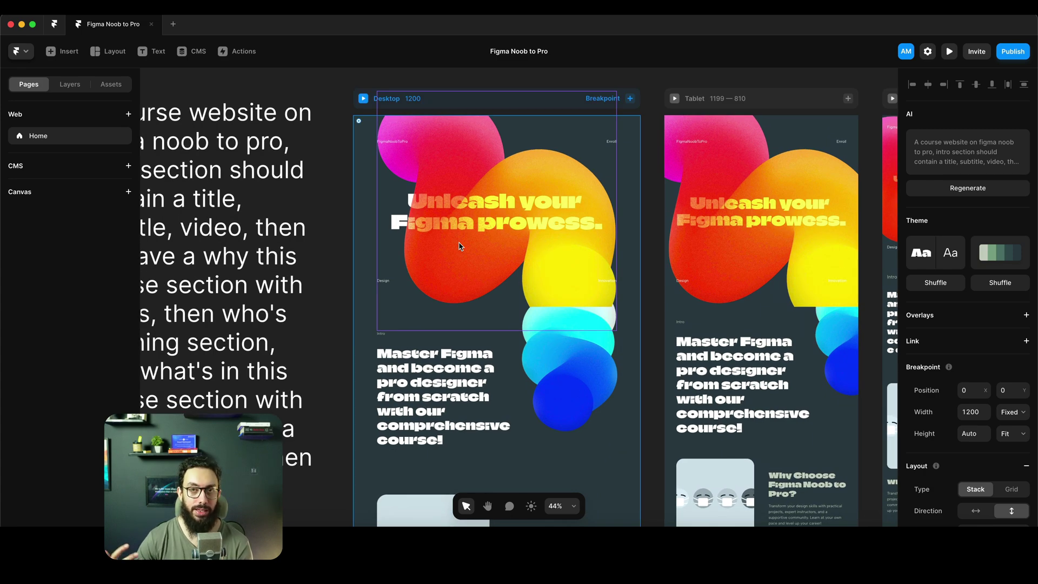
key("super+Tab")
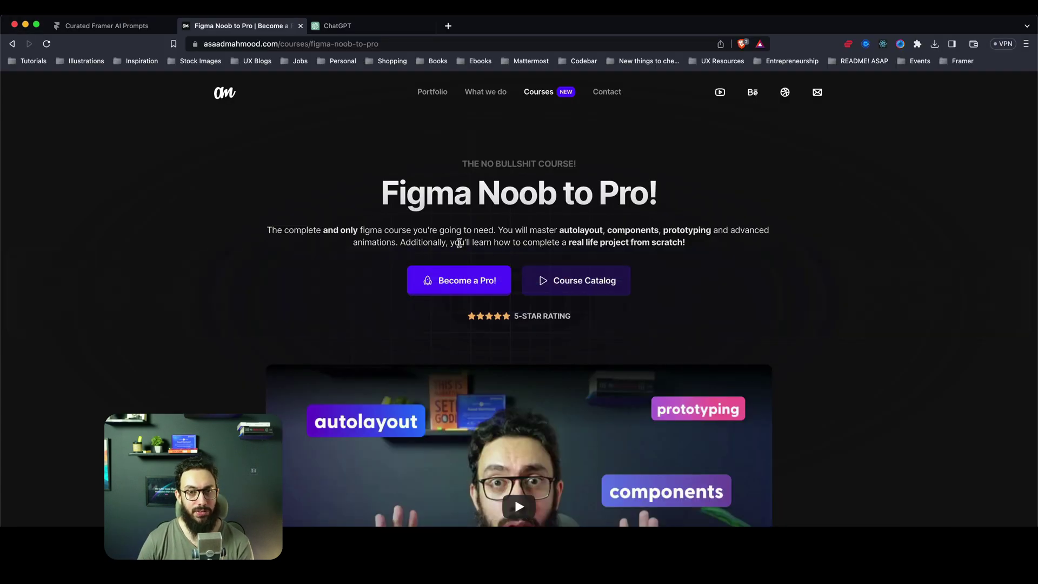
scroll(669, 186, "down", 20)
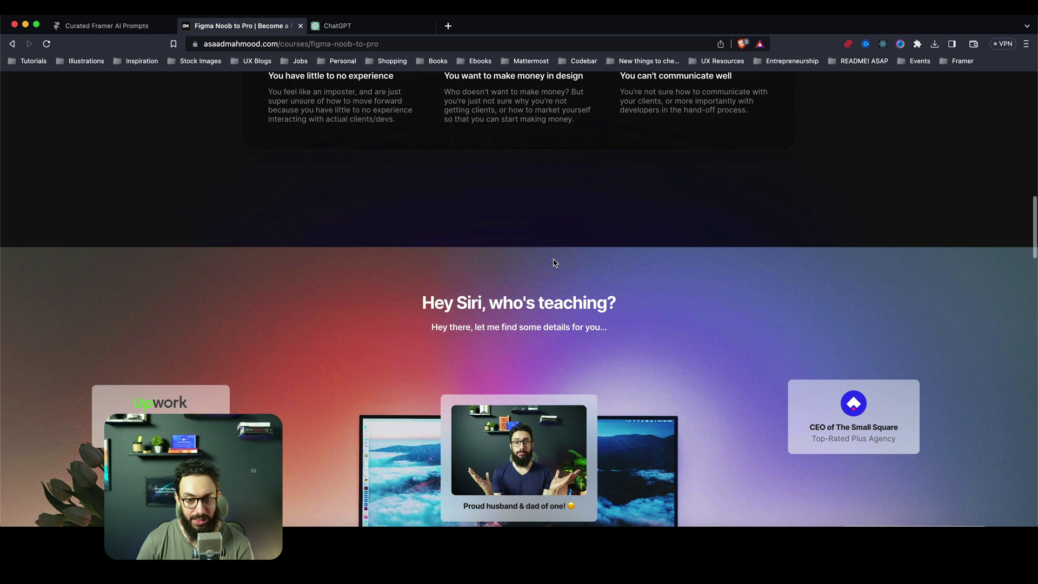
key("super+Tab")
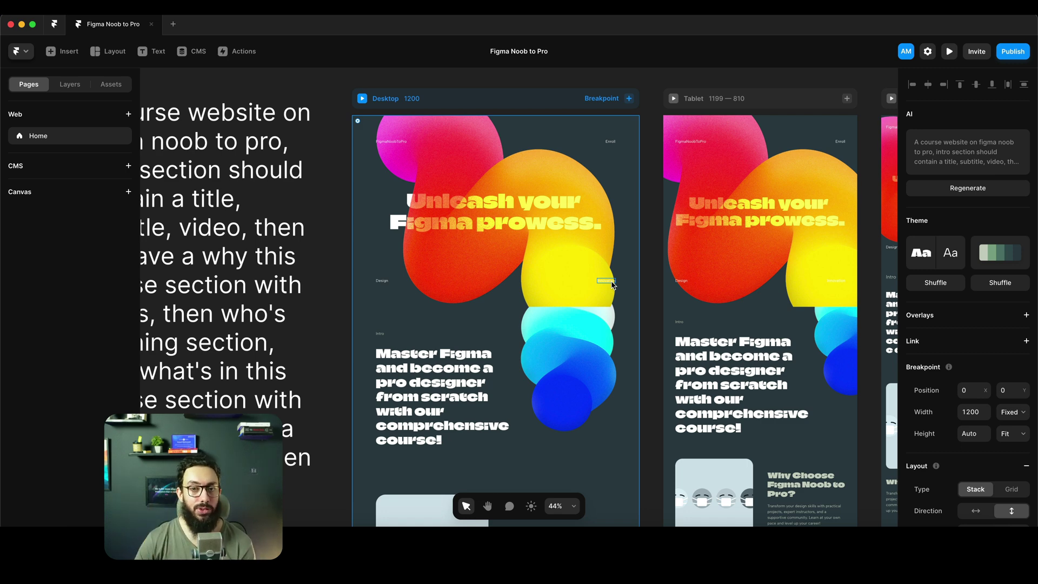
scroll(619, 259, "down", 12)
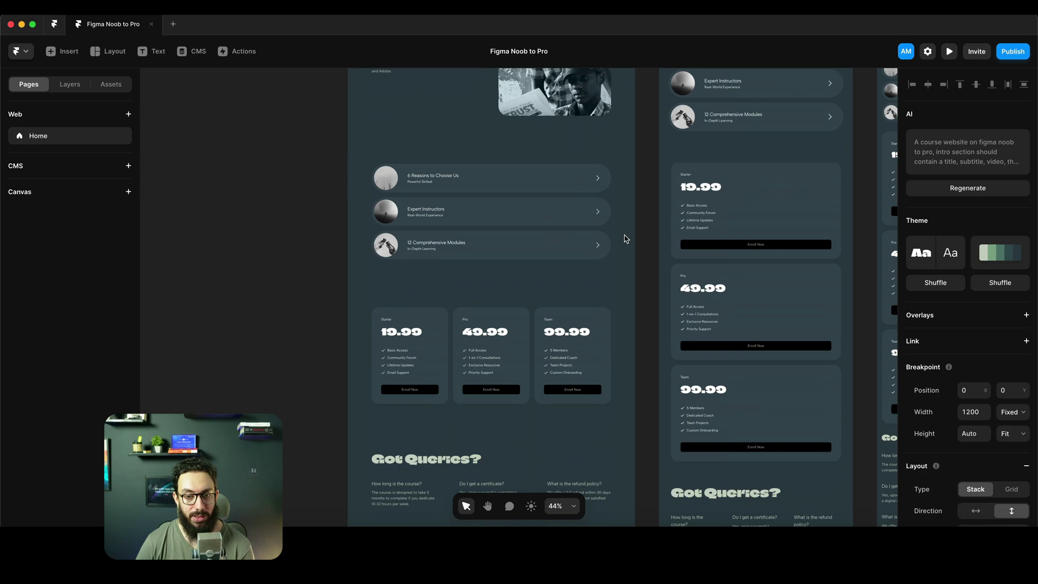
key("super+Tab")
scroll(614, 233, "up", 15)
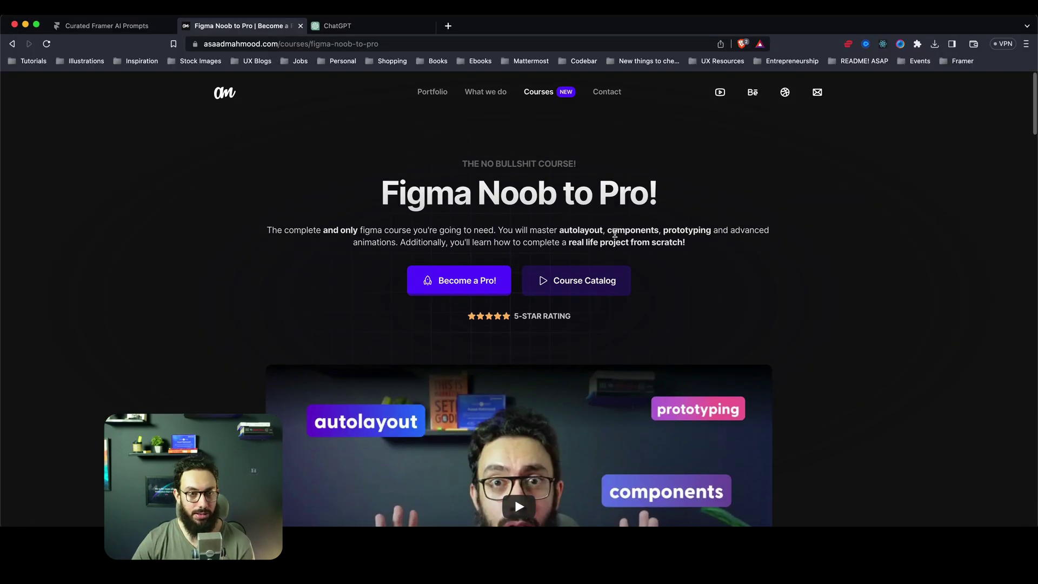
key("super+Tab")
scroll(614, 234, "up", 12)
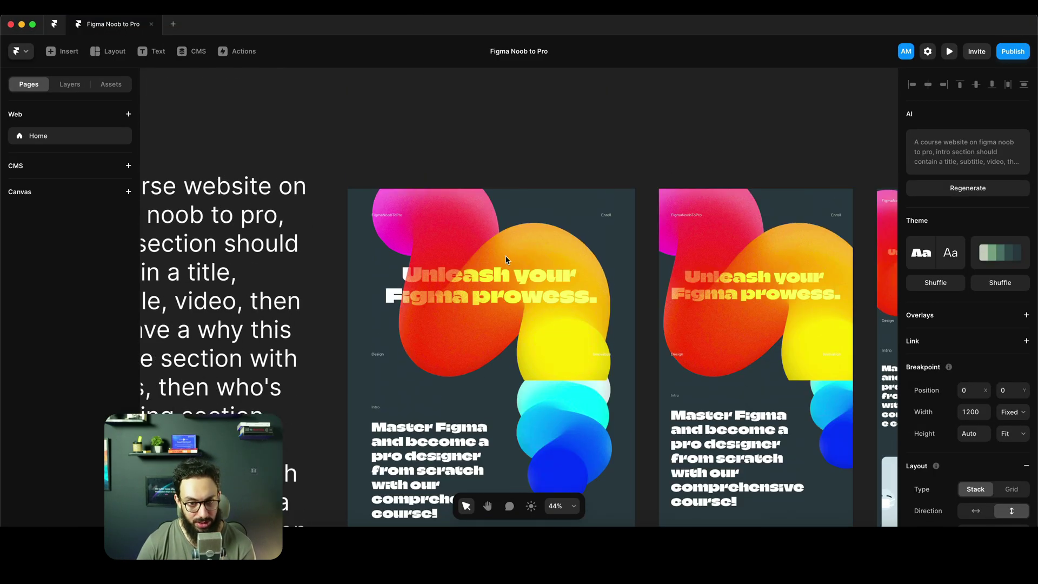
left_click(491, 296)
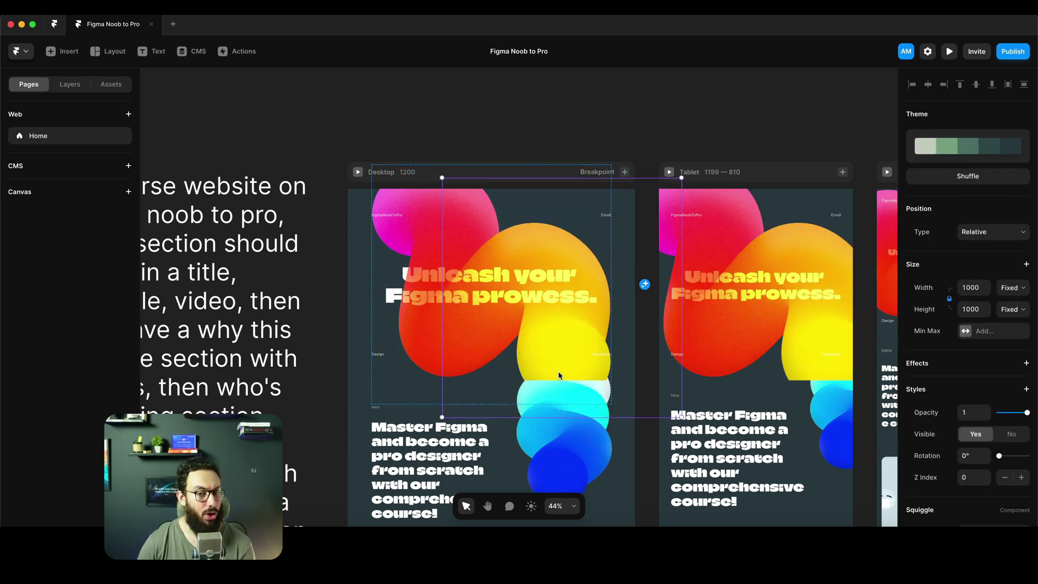
left_click(614, 116)
scroll(569, 310, "down", 5)
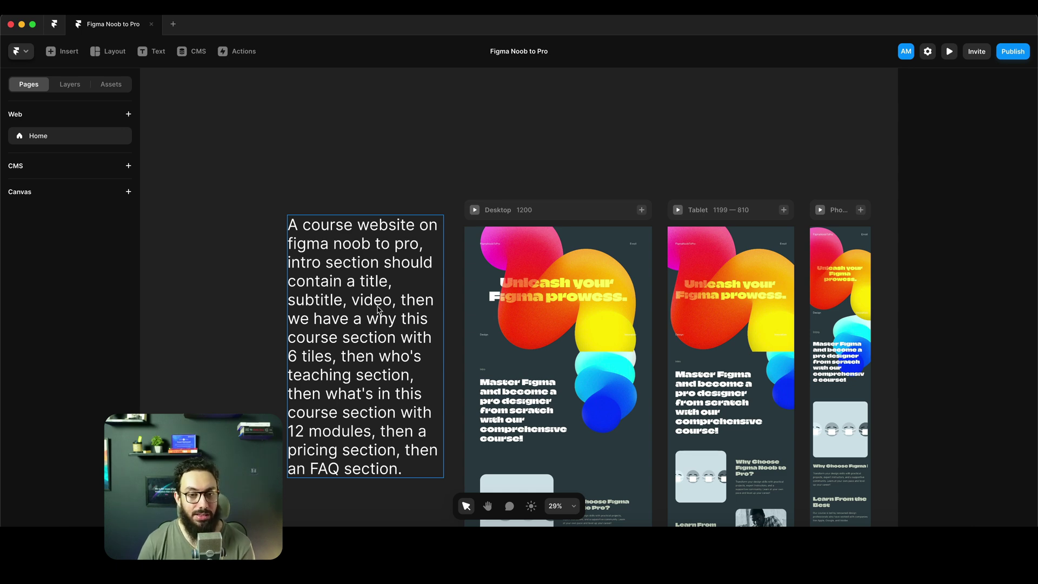
Pan to the prompt note, select and copy all its course-website text, then switch to the browser
scroll(564, 329, "up", 10)
scroll(564, 329, "up", 3)
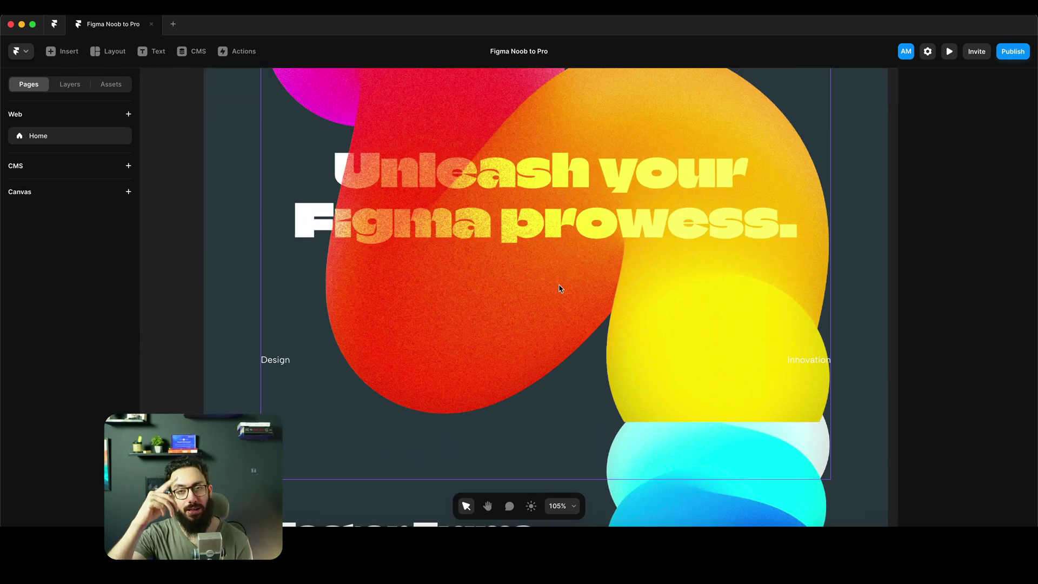
scroll(558, 287, "down", 8)
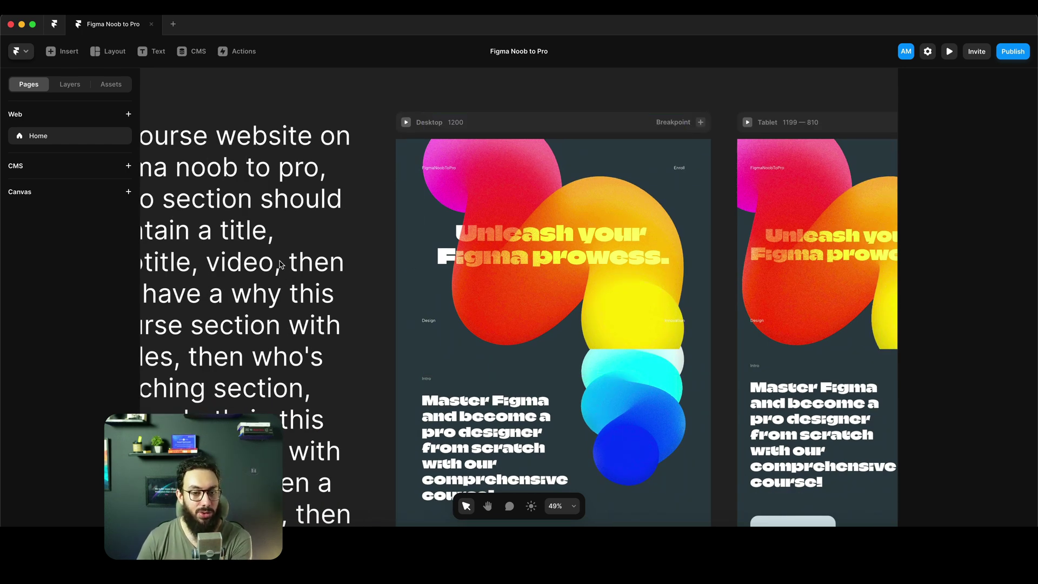
scroll(378, 302, "left", 3)
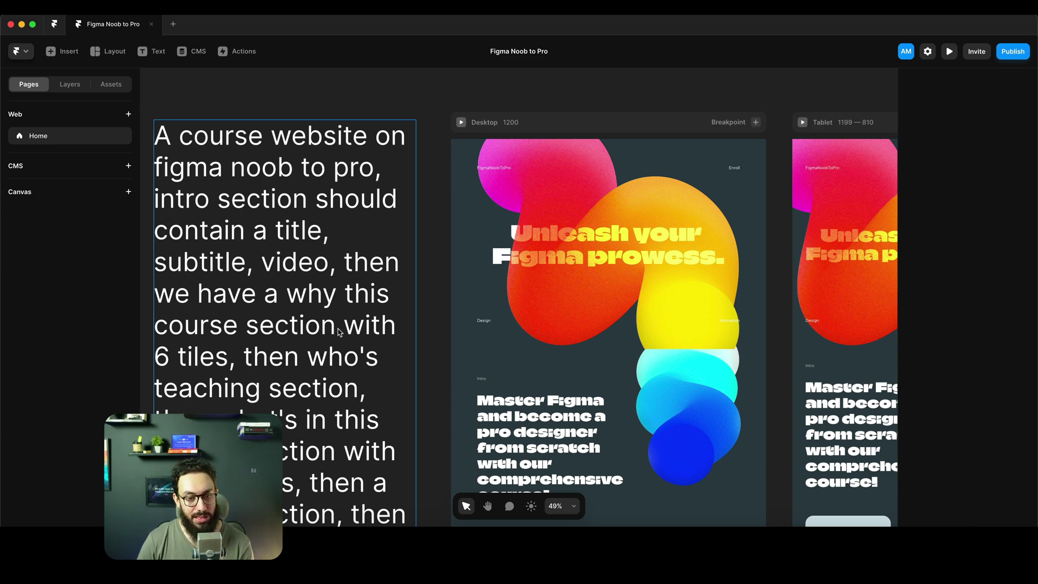
left_click(279, 324)
double_click(280, 324)
key("super+a")
key("super+c")
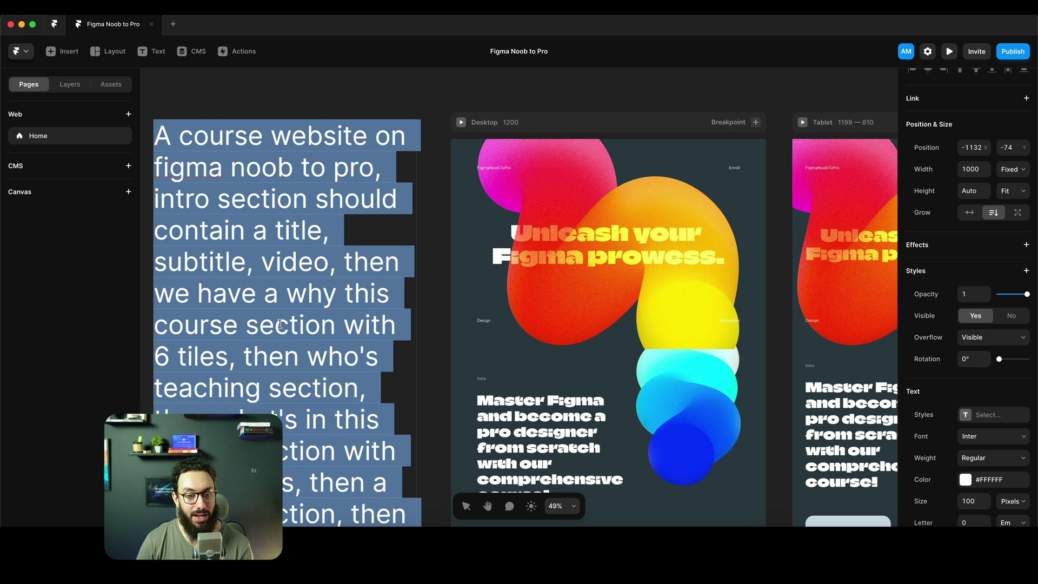
key("super+Tab")
Paste the course-website prompt into a new ChatGPT conversation and send it
left_click(364, 30)
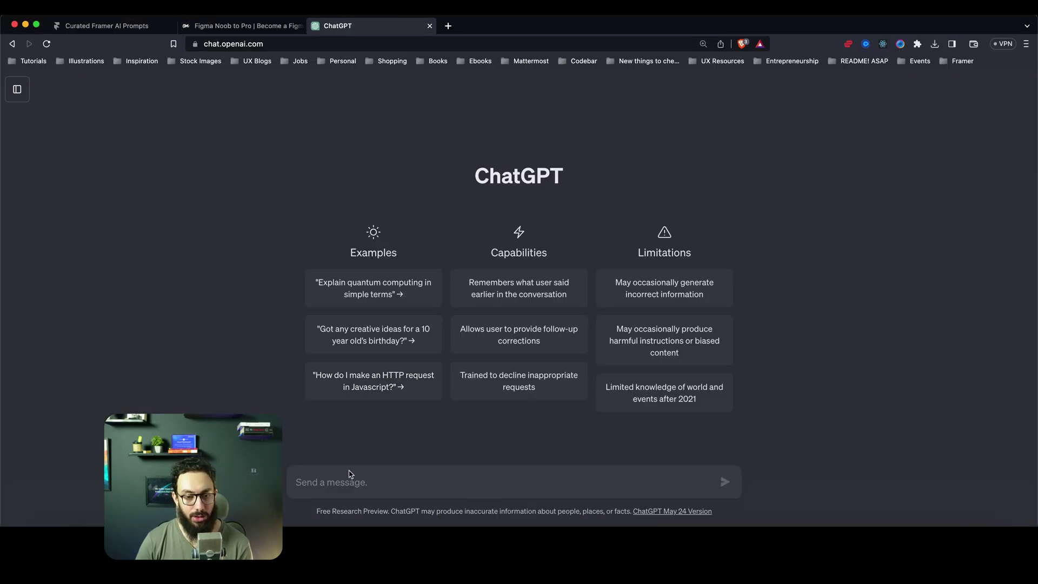
left_click(331, 475)
key("super+v")
key("Return")
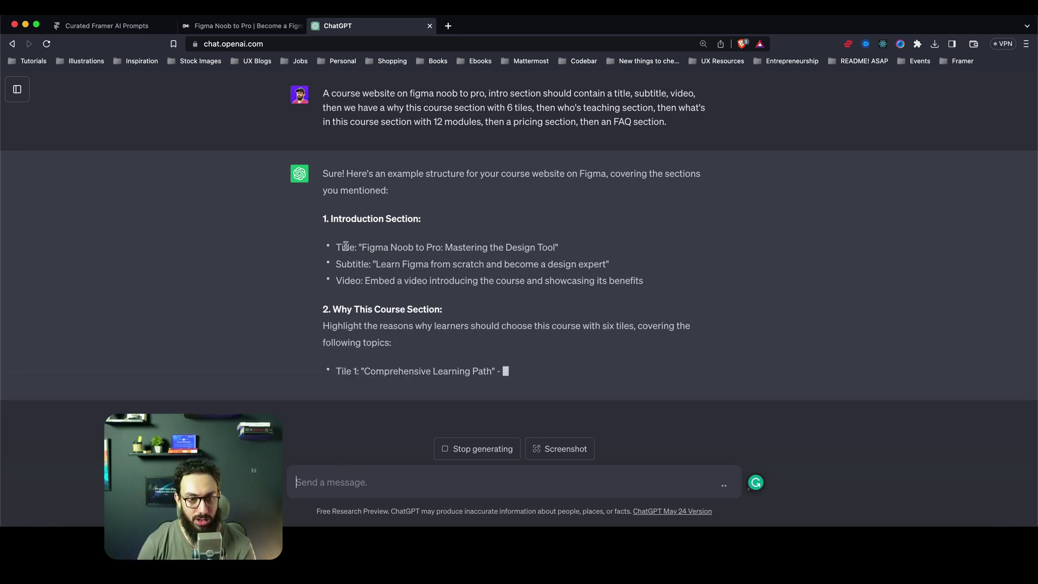
Select the six Why This Course tile descriptions in the reply and return to Framer
left_click_drag(345, 246, 337, 245)
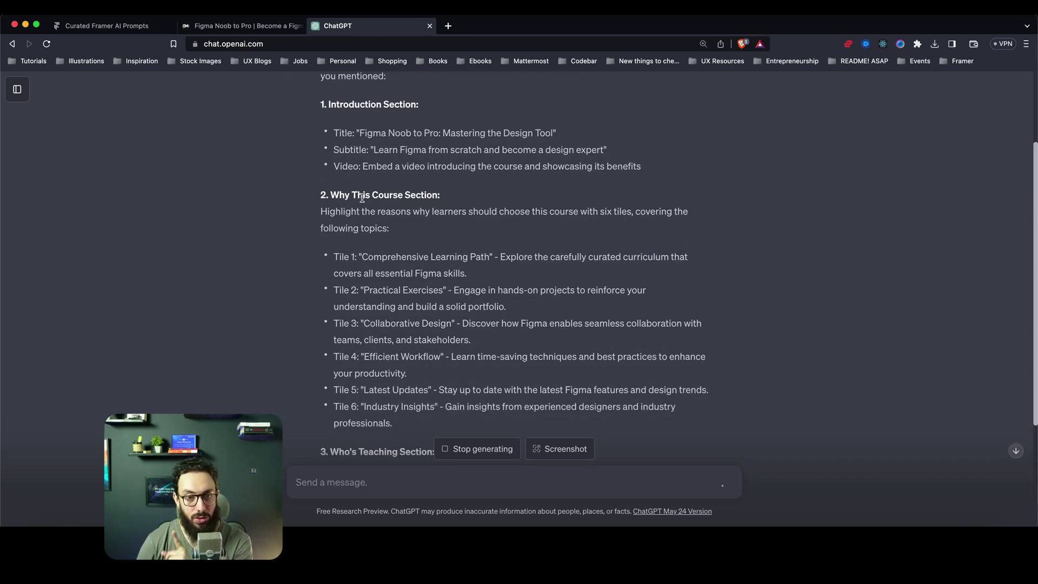
left_click_drag(331, 256, 436, 424)
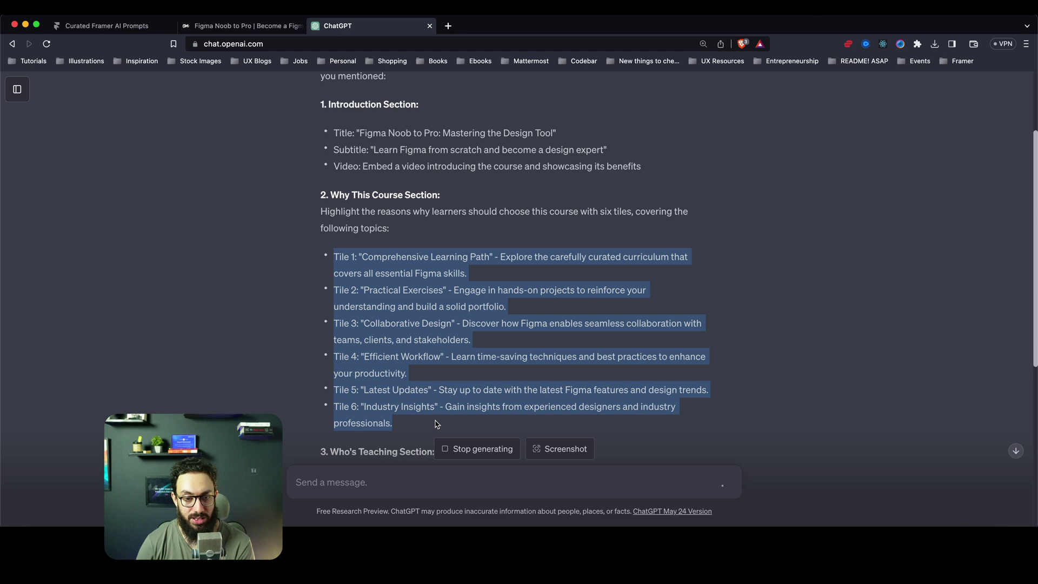
key("super+Tab")
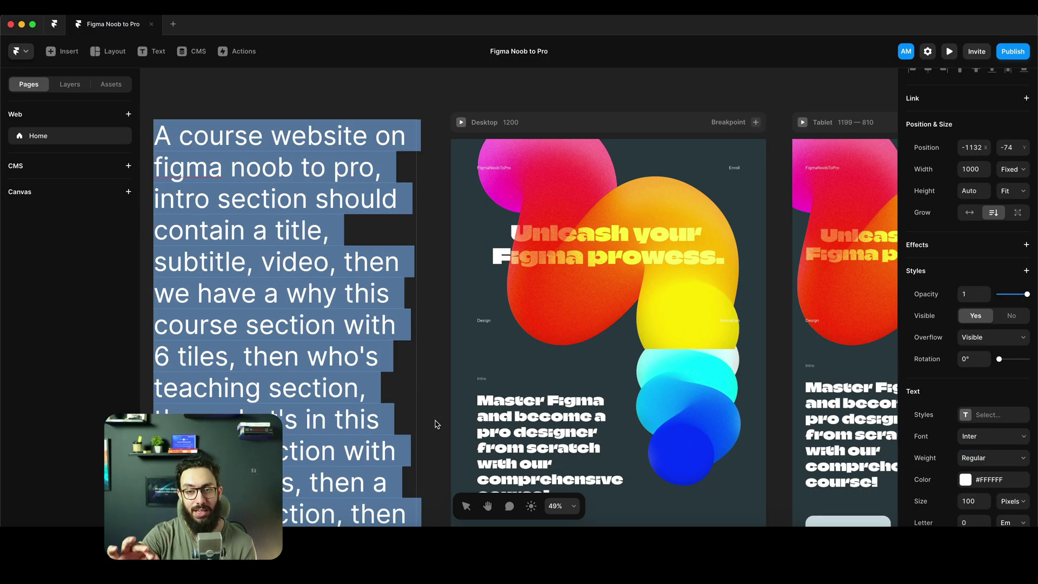
Compare the ChatGPT answer with Framer, exiting prompt editing and clearing the reply's text selection
key("super+Tab")
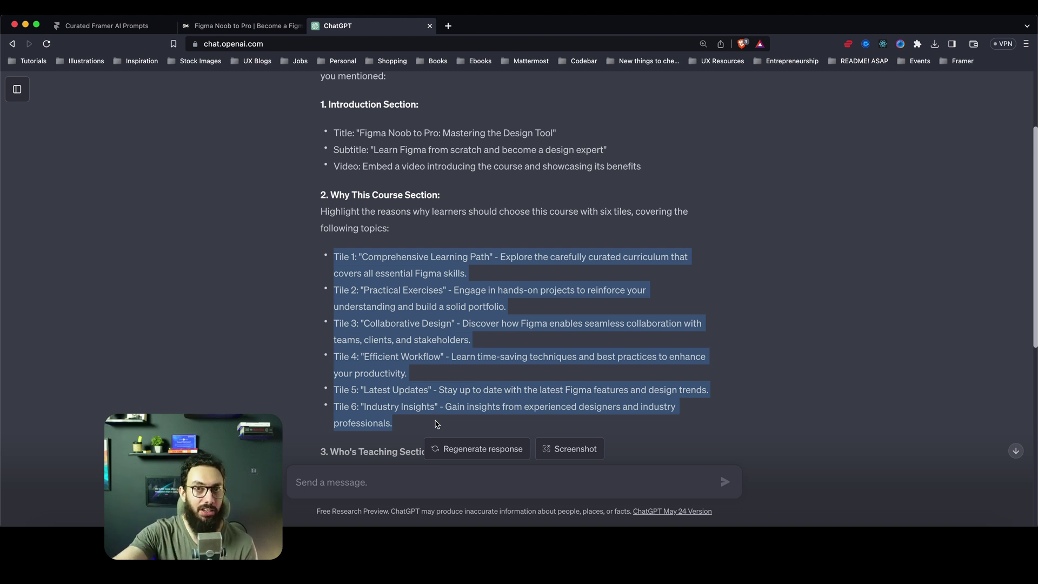
key("super+Tab")
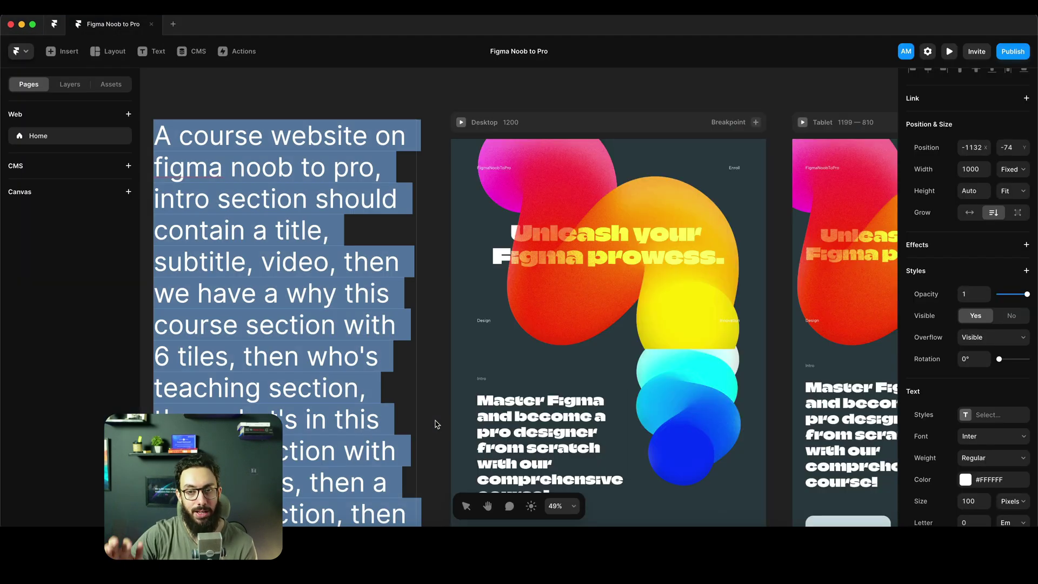
scroll(632, 379, "down", 3)
key("Escape")
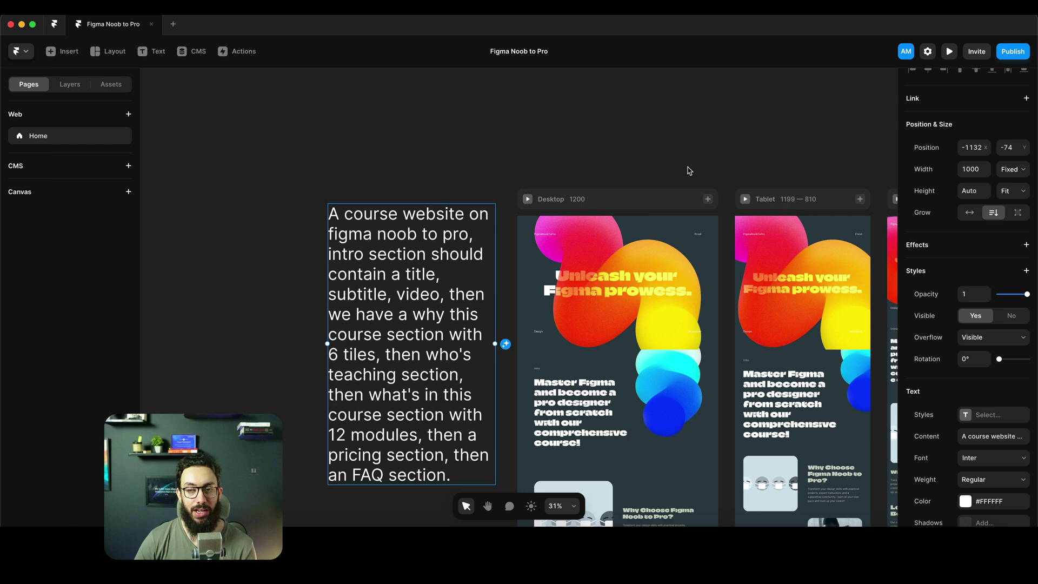
scroll(686, 170, "right", 3)
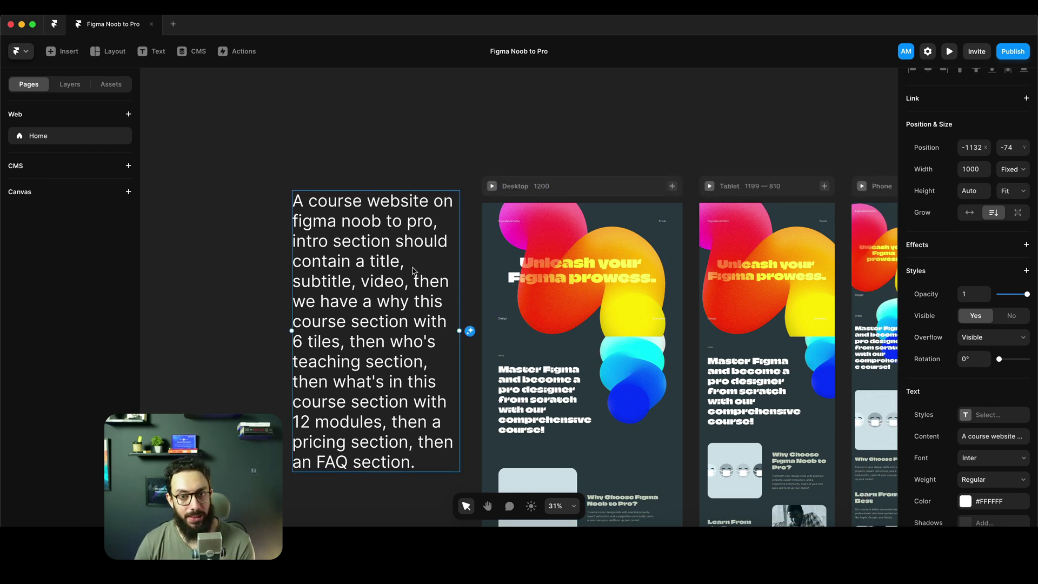
key("super+Tab")
scroll(420, 263, "up", 3)
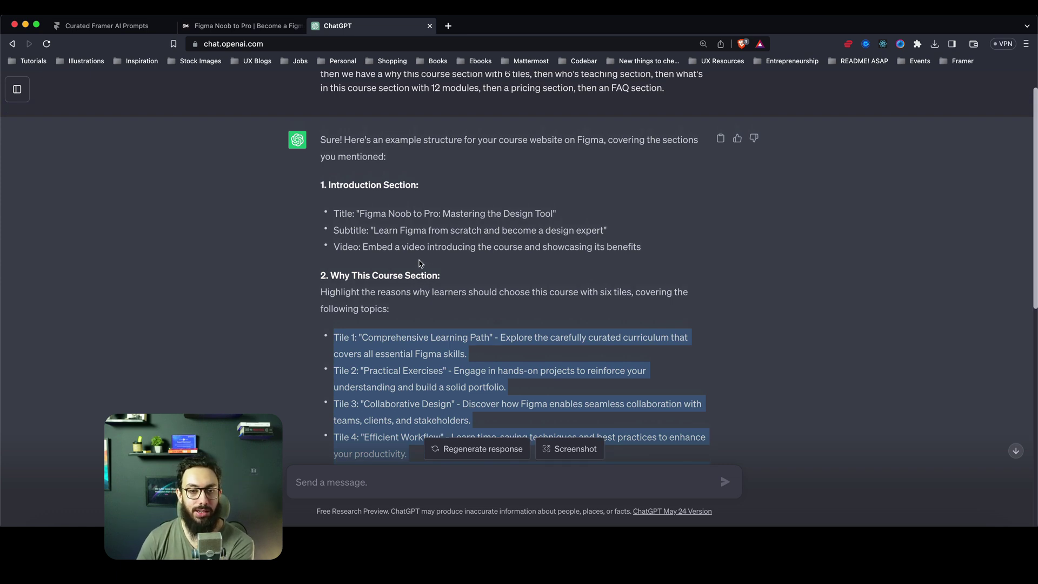
left_click(430, 260)
key("super+Tab")
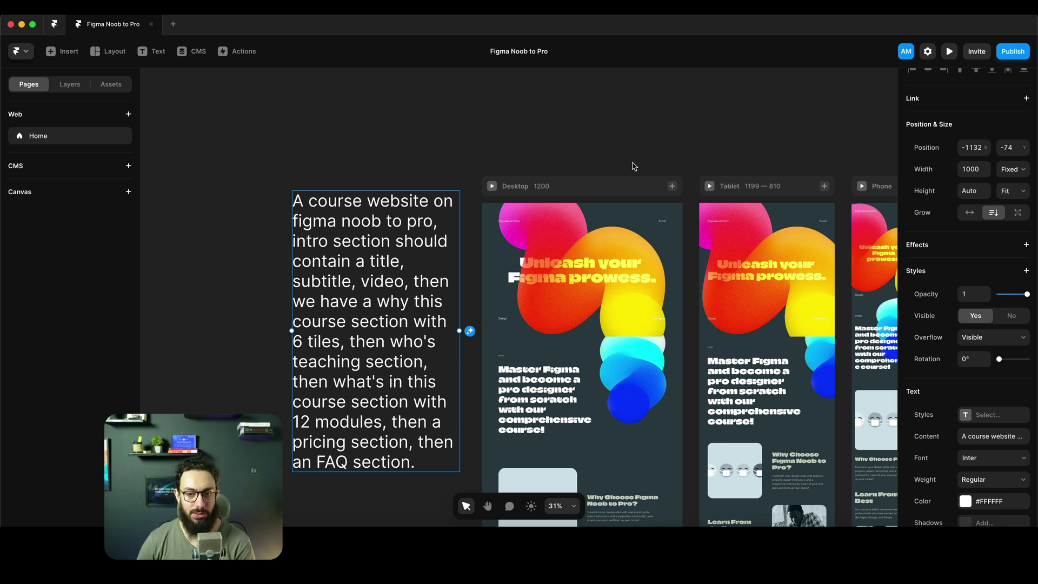
Show the Desktop breakpoint's AI prompt settings, briefly checking the Figma Noob to Pro page
scroll(634, 166, "down", 1)
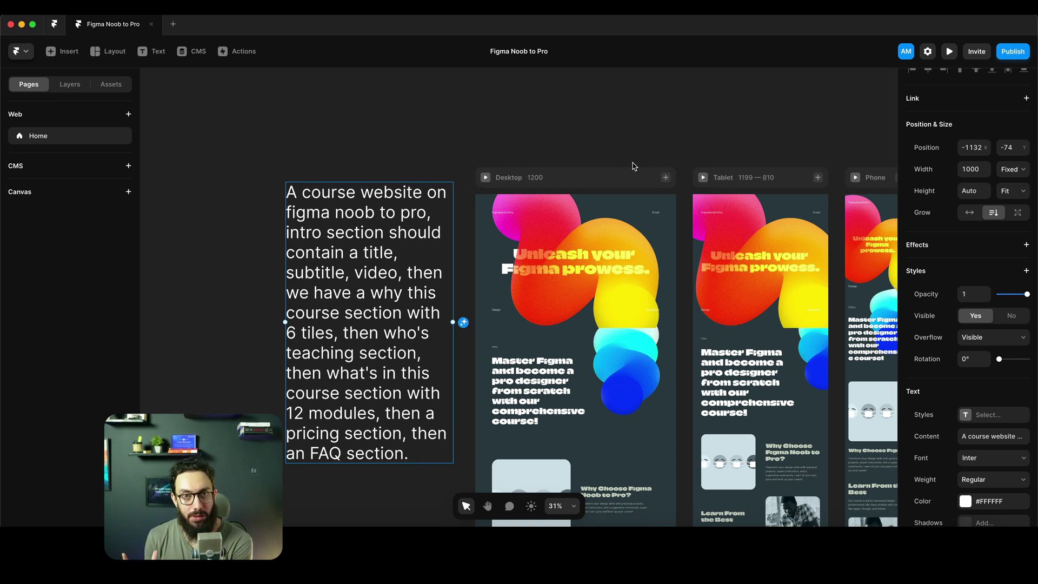
scroll(634, 166, "right", 5)
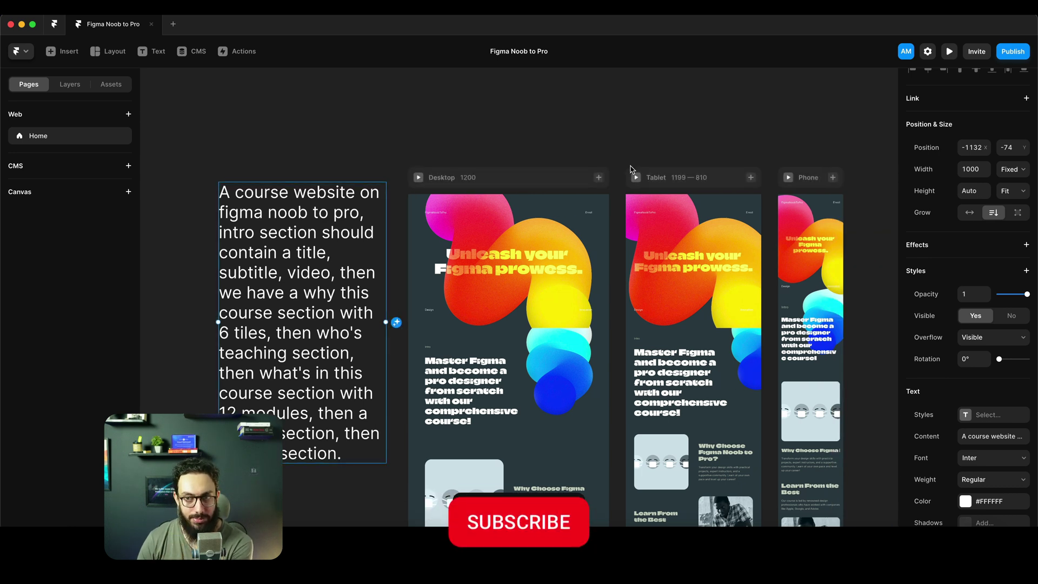
left_click(529, 180)
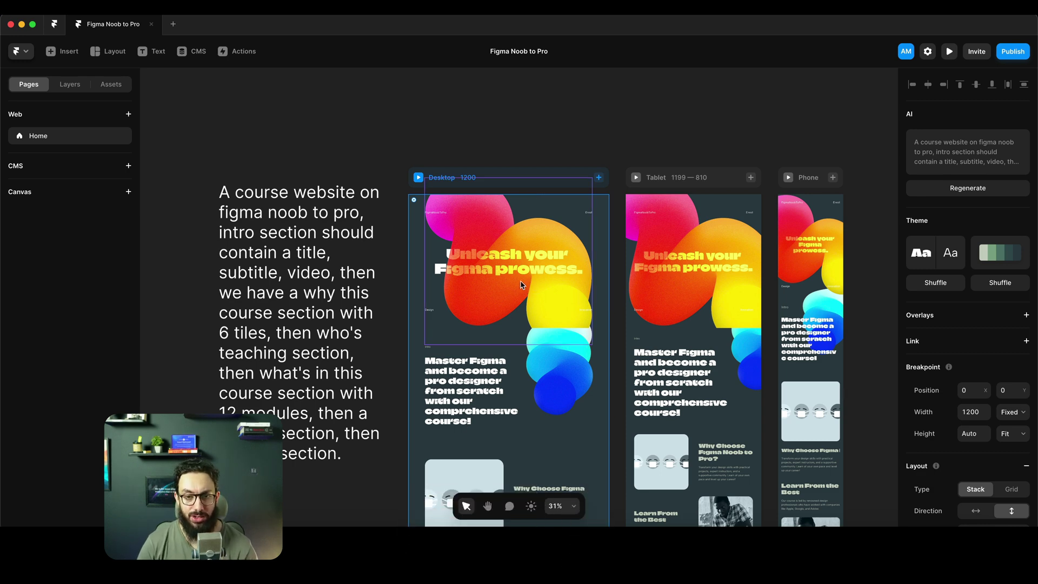
key("super+Tab")
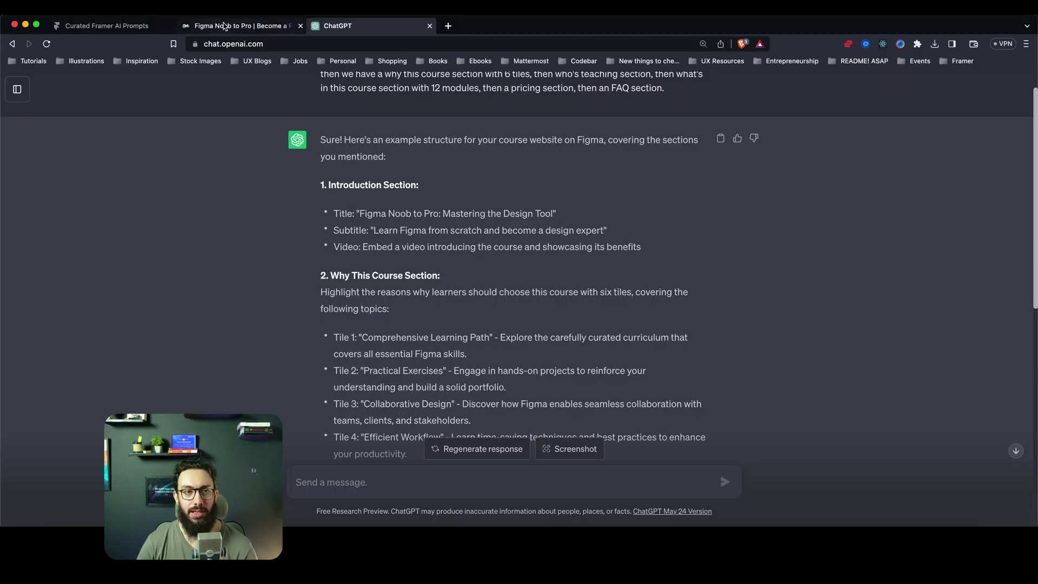
key("ctrl+shift+Tab")
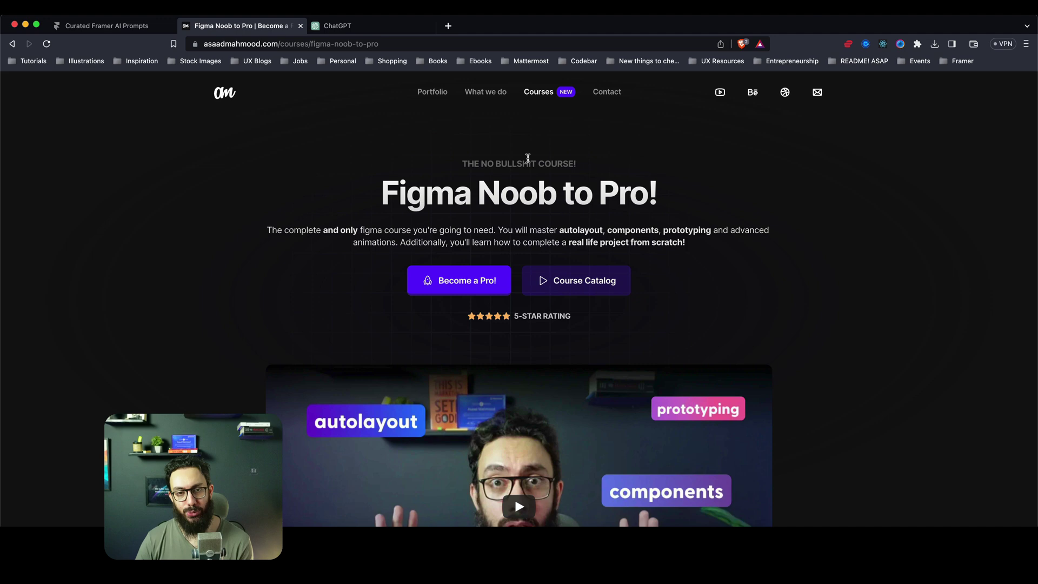
key("super+Tab")
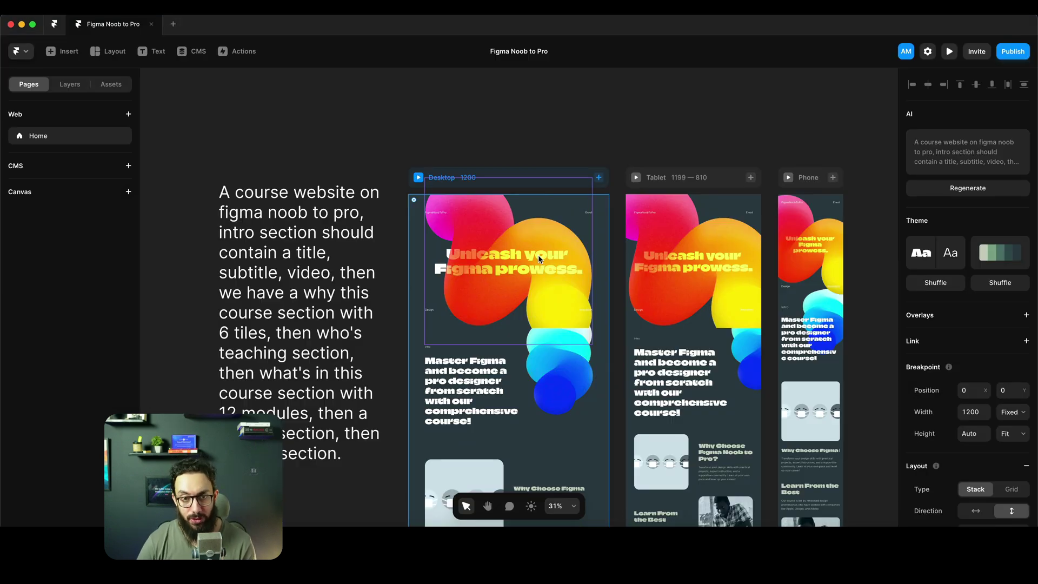
left_click(457, 417)
scroll(997, 216, "up", 1)
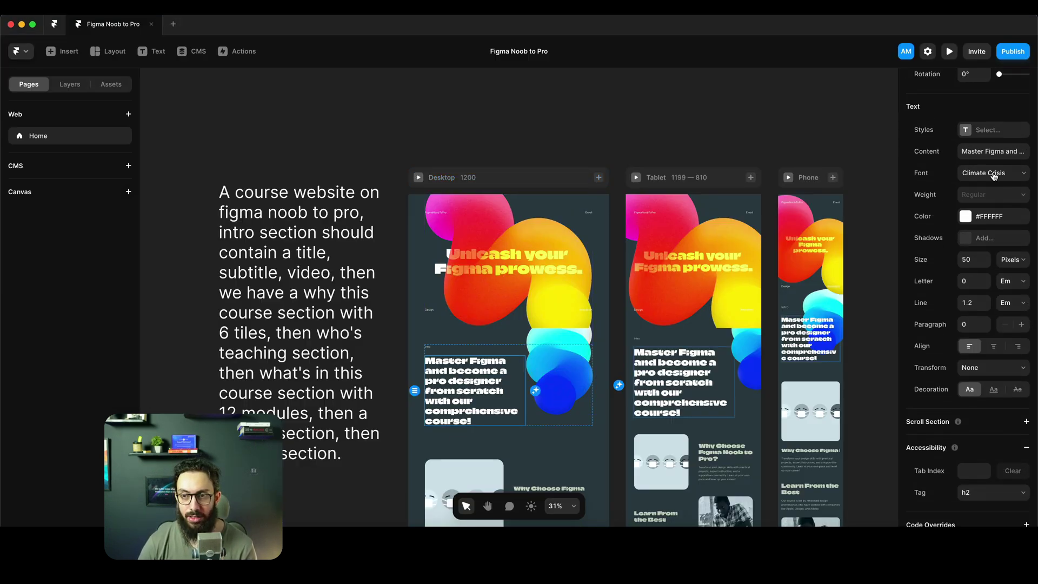
left_click(988, 131)
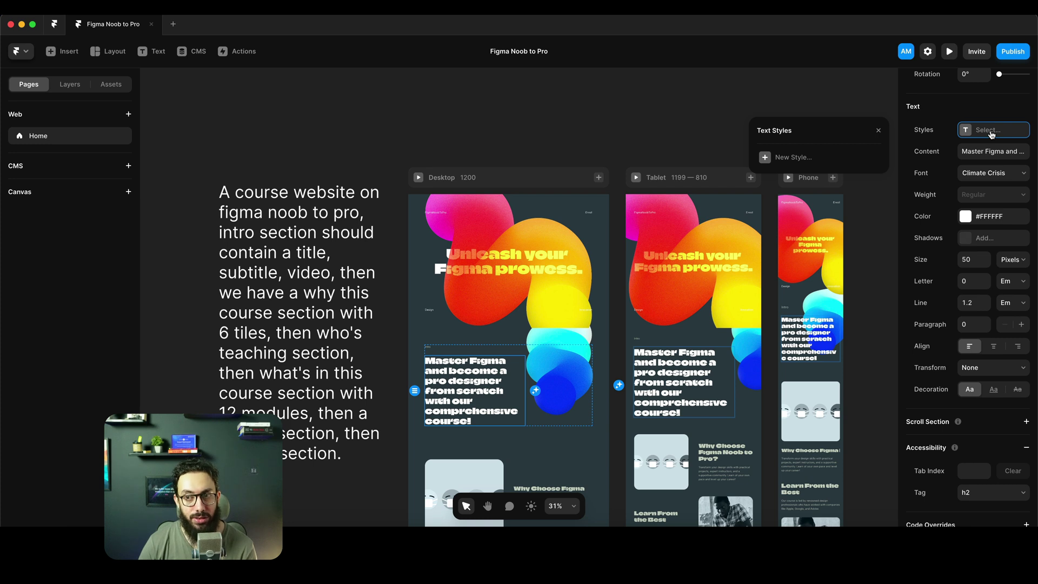
left_click(991, 134)
left_click(989, 217)
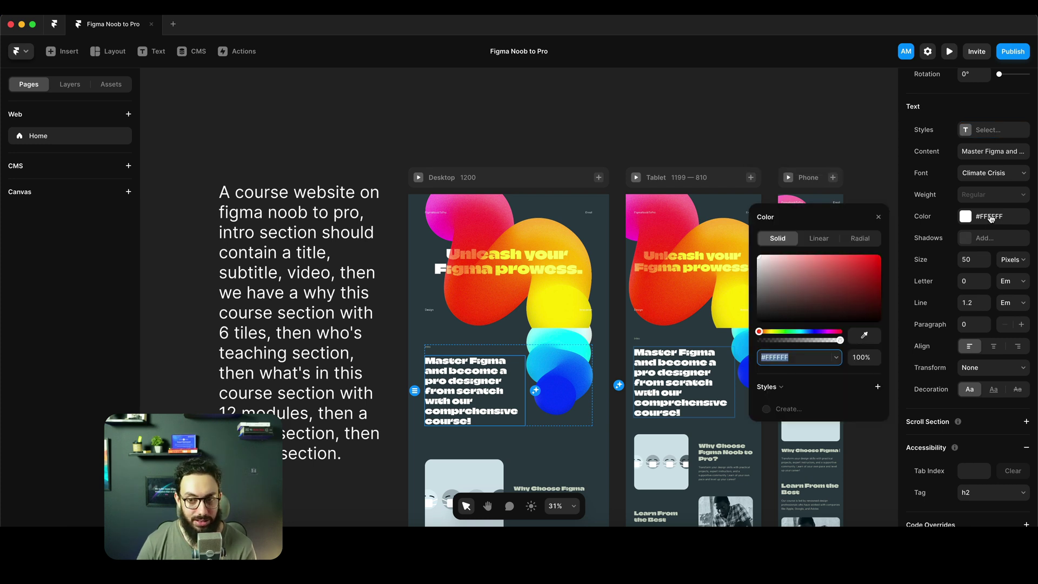
left_click(991, 217)
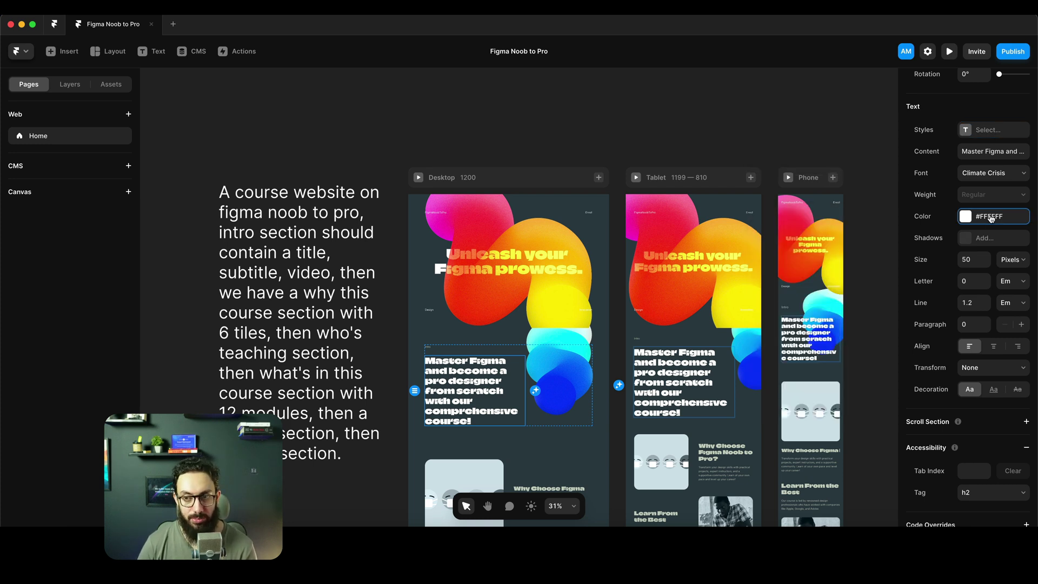
left_click(991, 216)
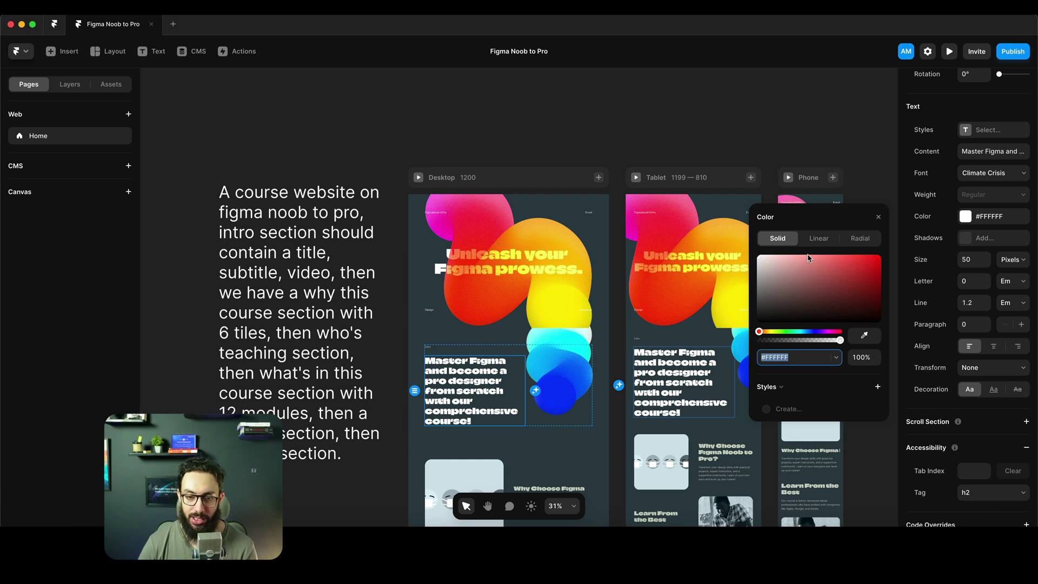
left_click(666, 80)
left_click(519, 263)
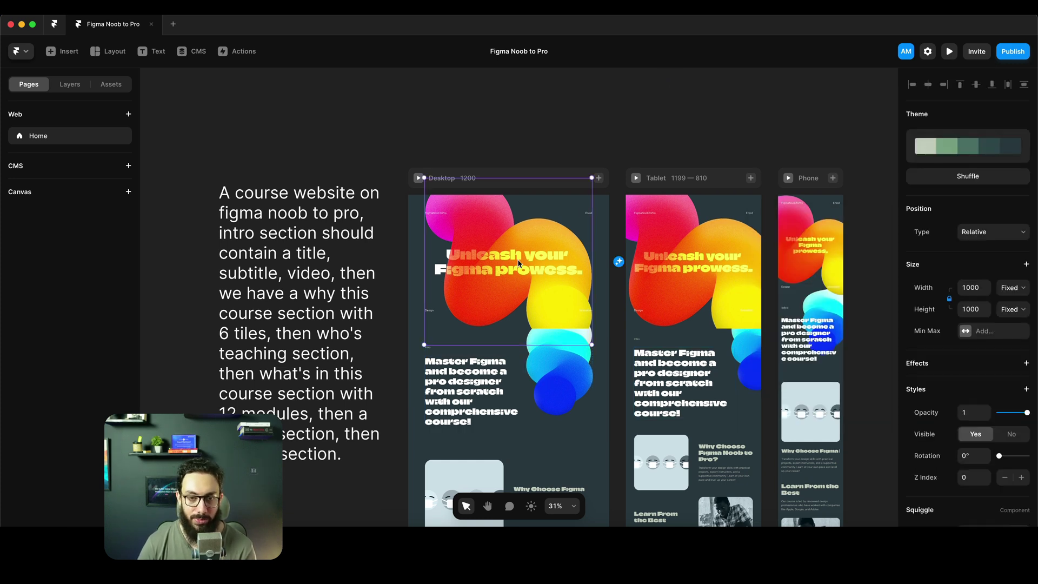
left_click(602, 132)
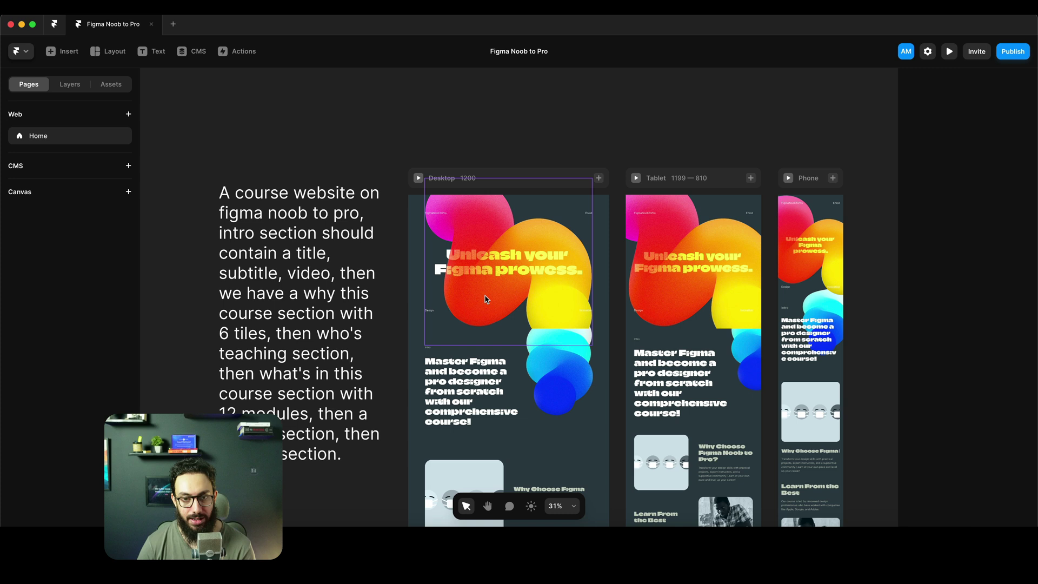
left_click(490, 272)
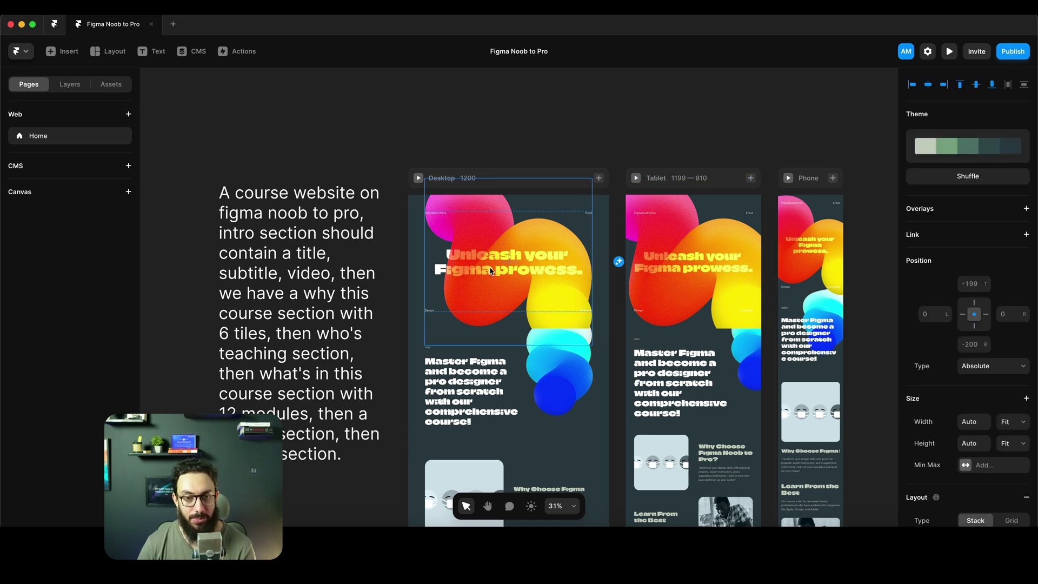
left_click(596, 133)
left_click(507, 276)
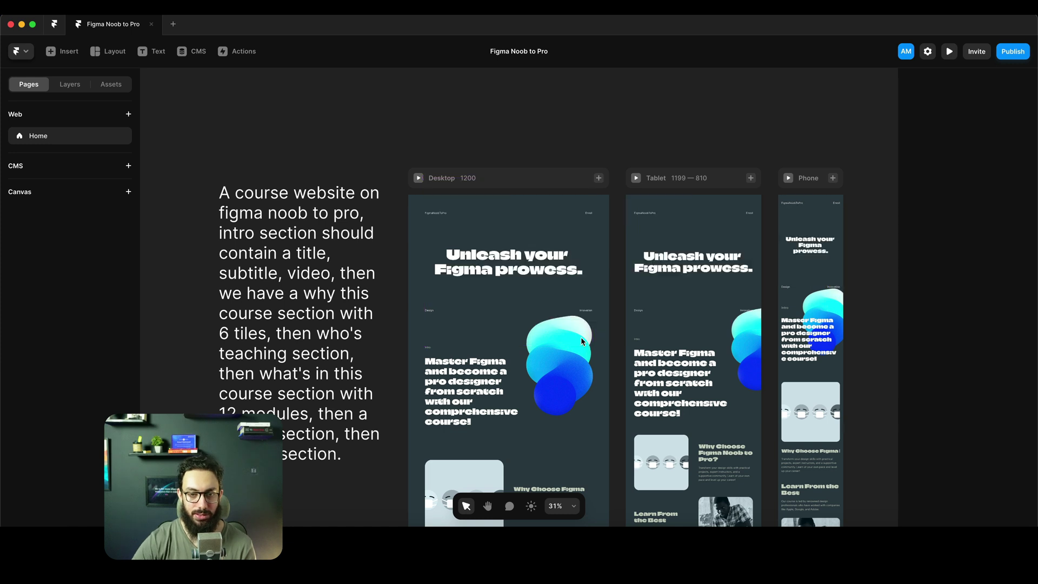
left_click(530, 266)
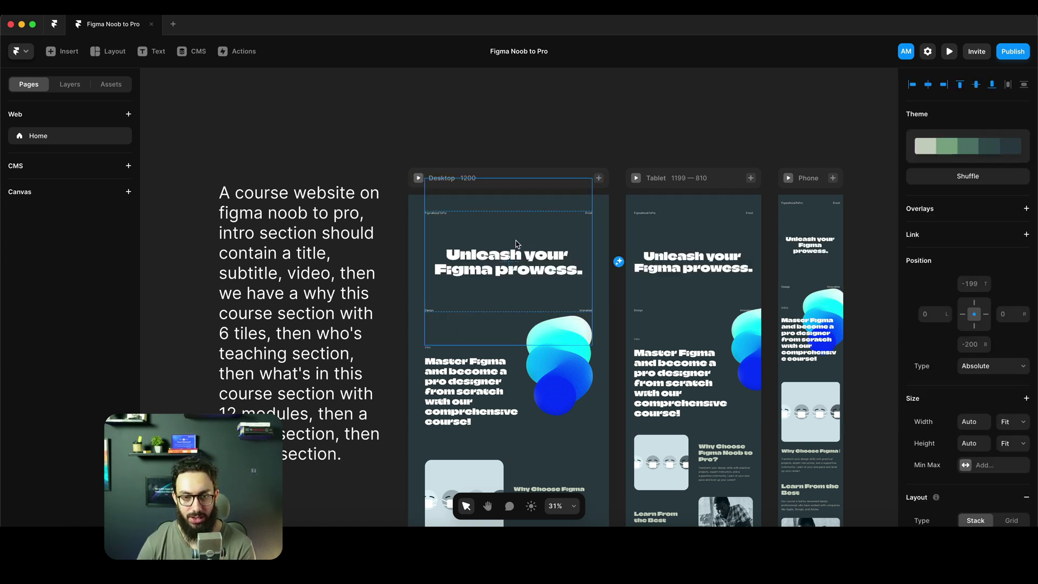
Select the Desktop 'Unleash your Figma prowess' title and assign it the Heading 1 text style
double_click(508, 264)
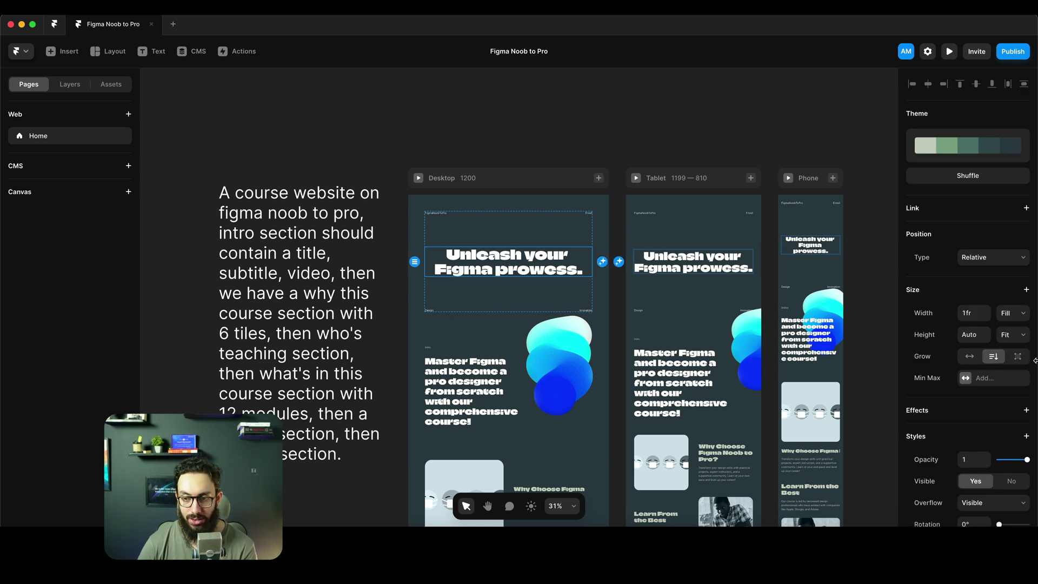
scroll(974, 323, "down", 10)
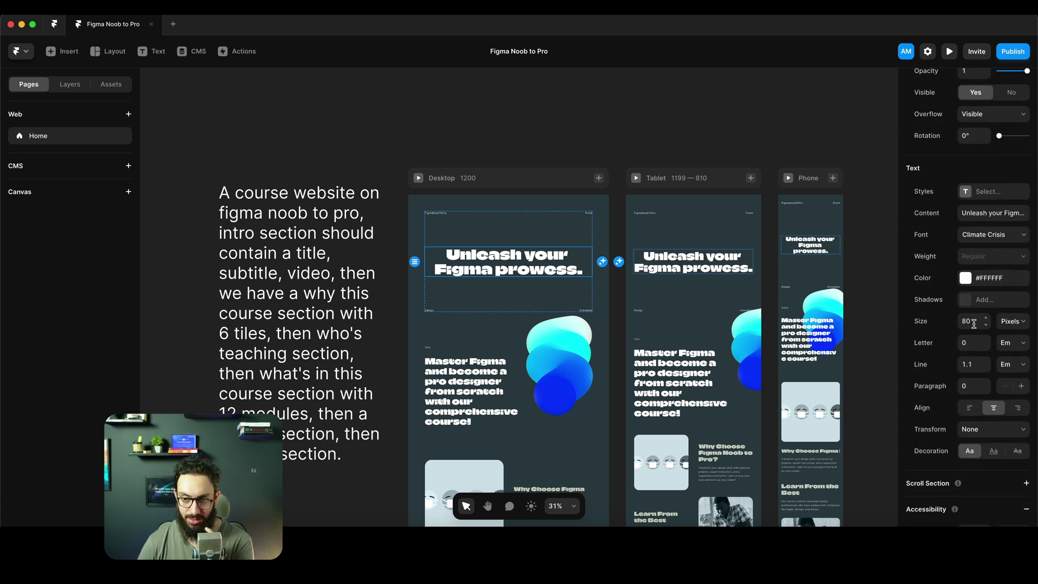
left_click(692, 267)
scroll(1027, 373, "down", 3)
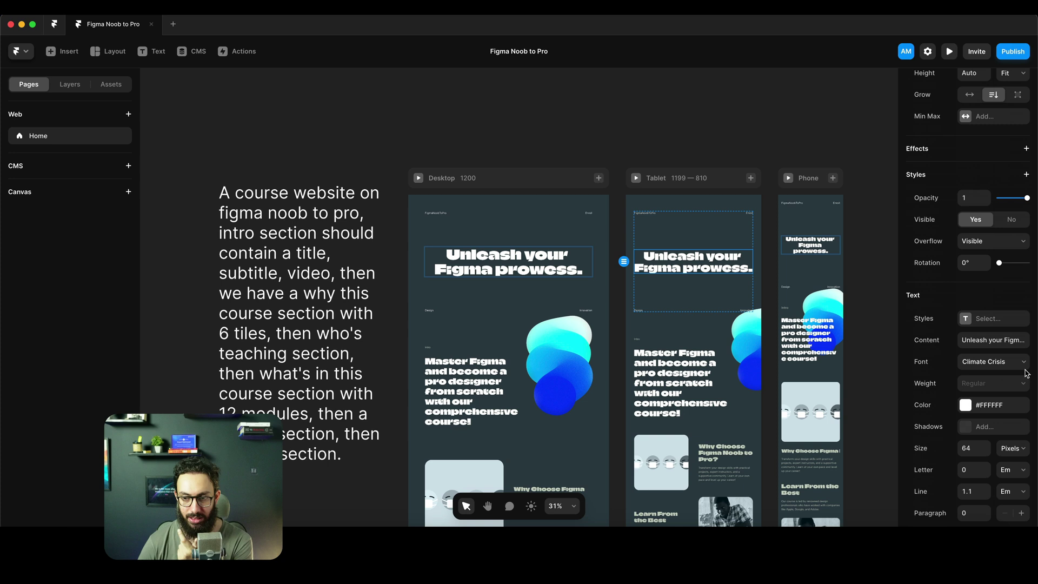
scroll(1026, 373, "down", 1)
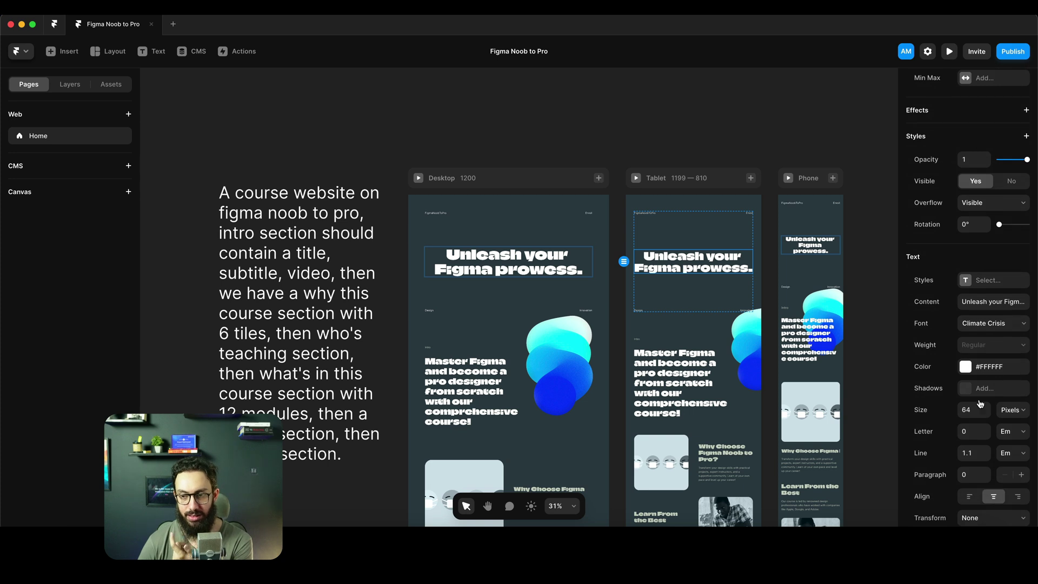
left_click(539, 268)
left_click(982, 201)
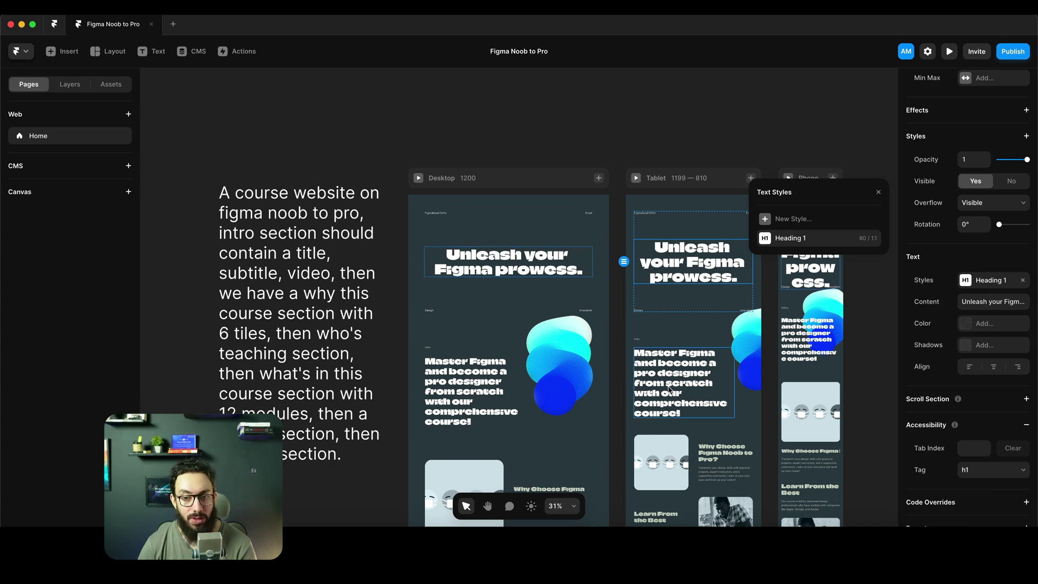
Review the subtitle's text settings, then select the whole Desktop breakpoint
left_click(476, 386)
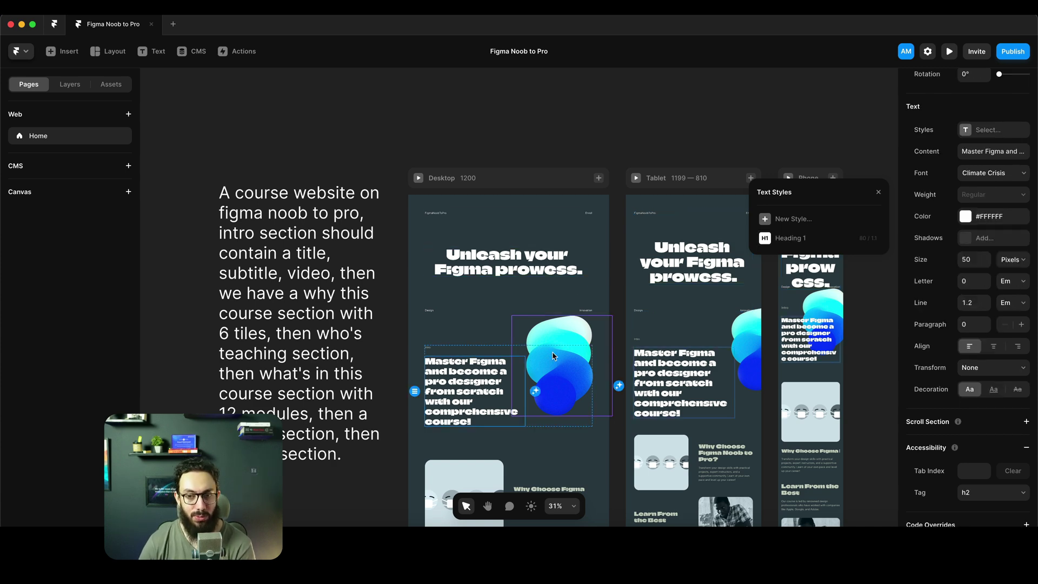
scroll(534, 362, "down", 5)
scroll(515, 377, "up", 1)
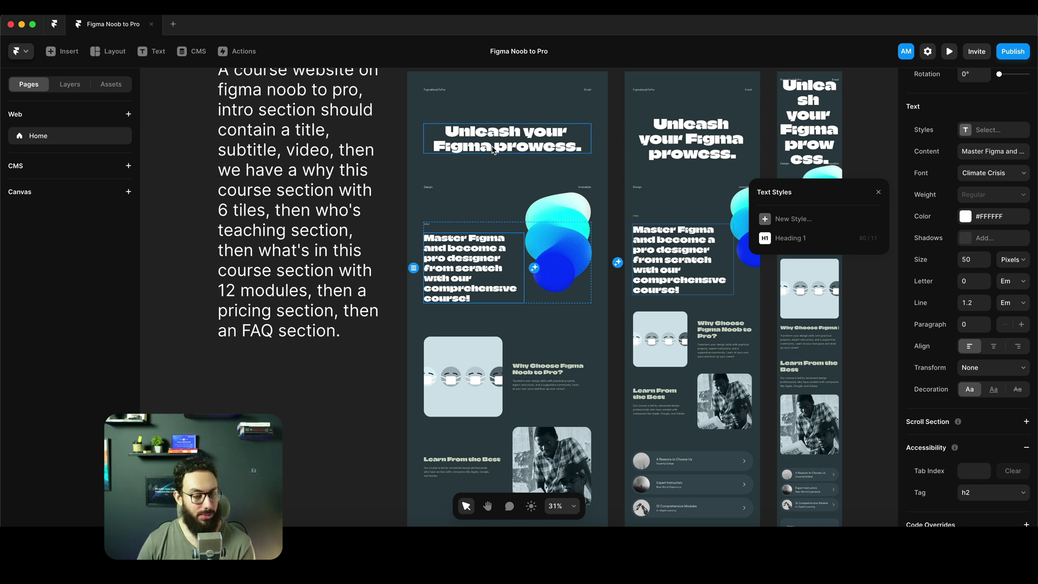
scroll(493, 150, "up", 3)
left_click(507, 142)
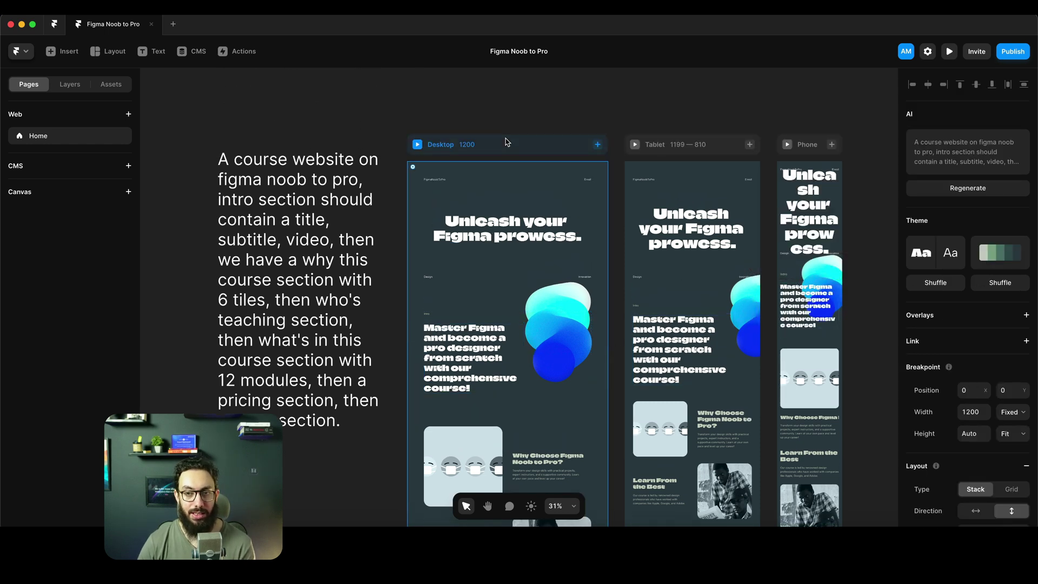
In Brave's prompts.framer.ai tab, select the full SaaS issue-tracking landing page prompt paragraph
key("super+Tab")
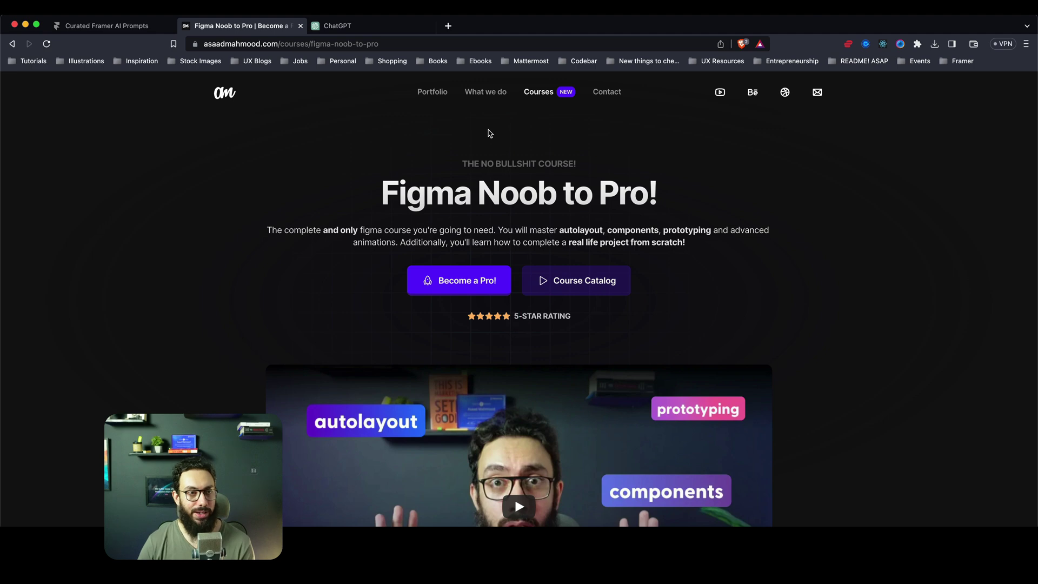
key("ctrl+shift+Tab")
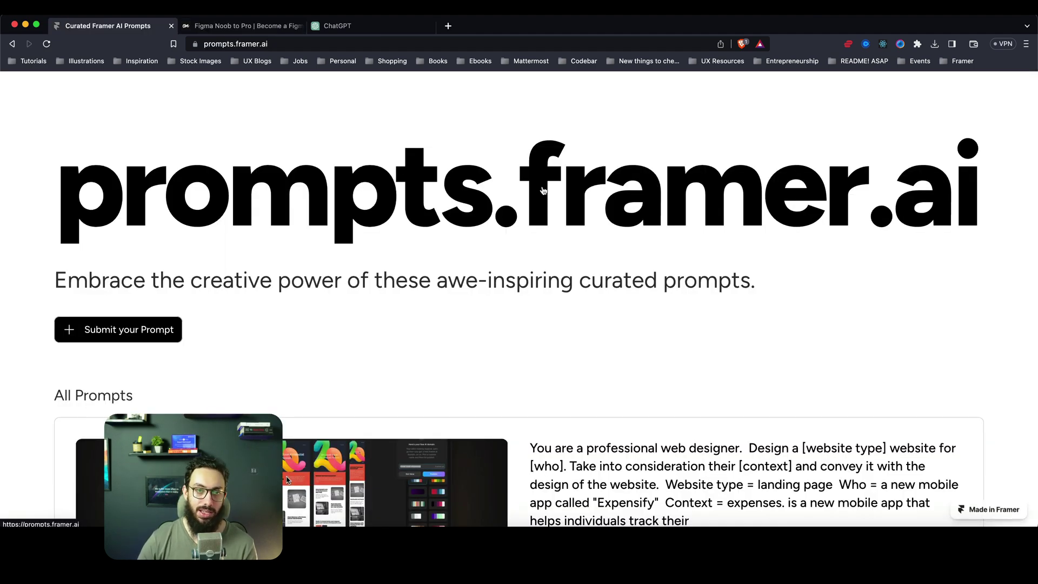
scroll(543, 189, "down", 3)
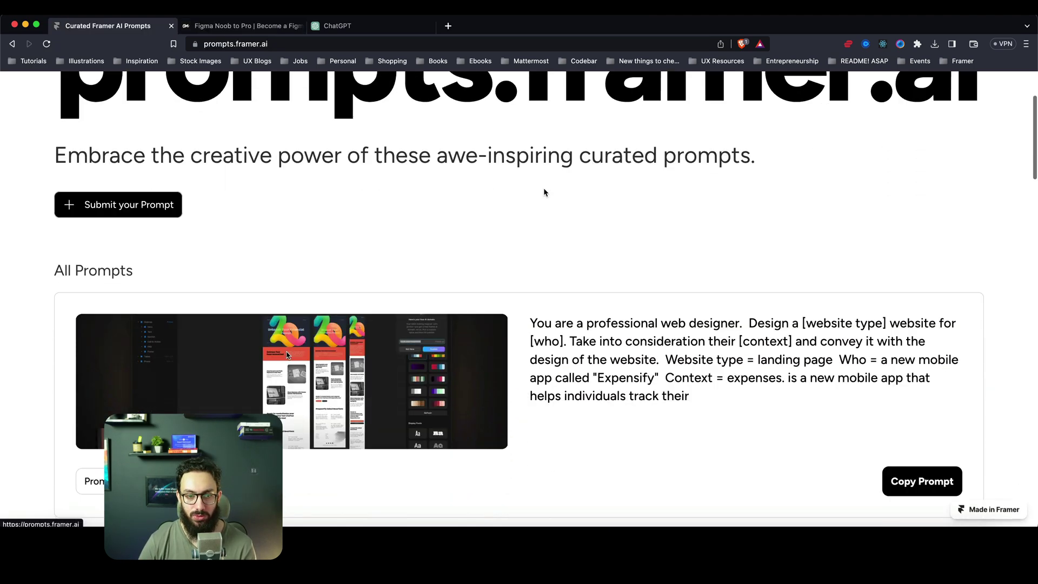
scroll(543, 189, "up", 3)
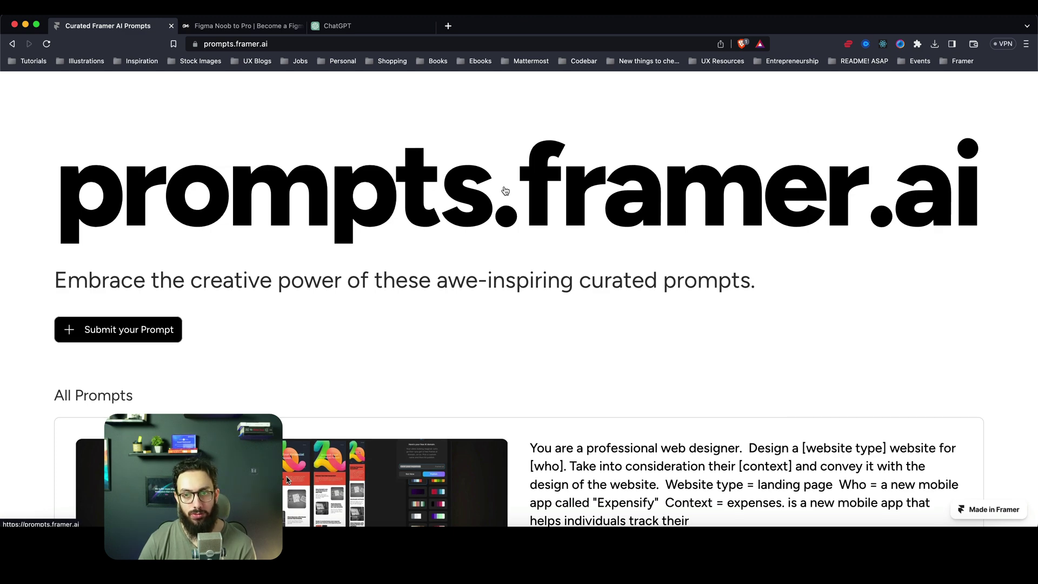
scroll(663, 203, "down", 10)
scroll(663, 204, "down", 10)
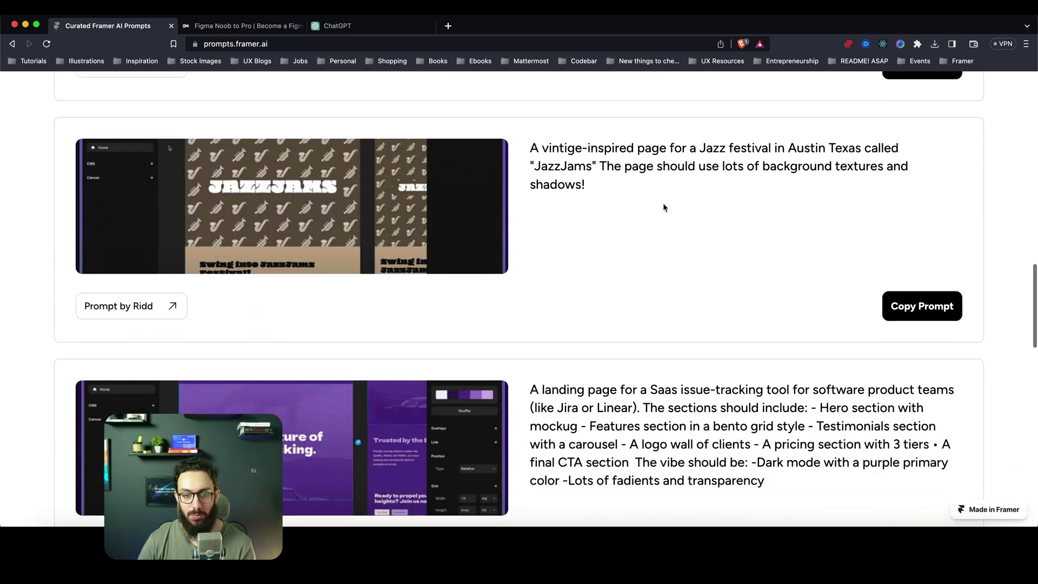
left_click_drag(778, 440, 521, 340)
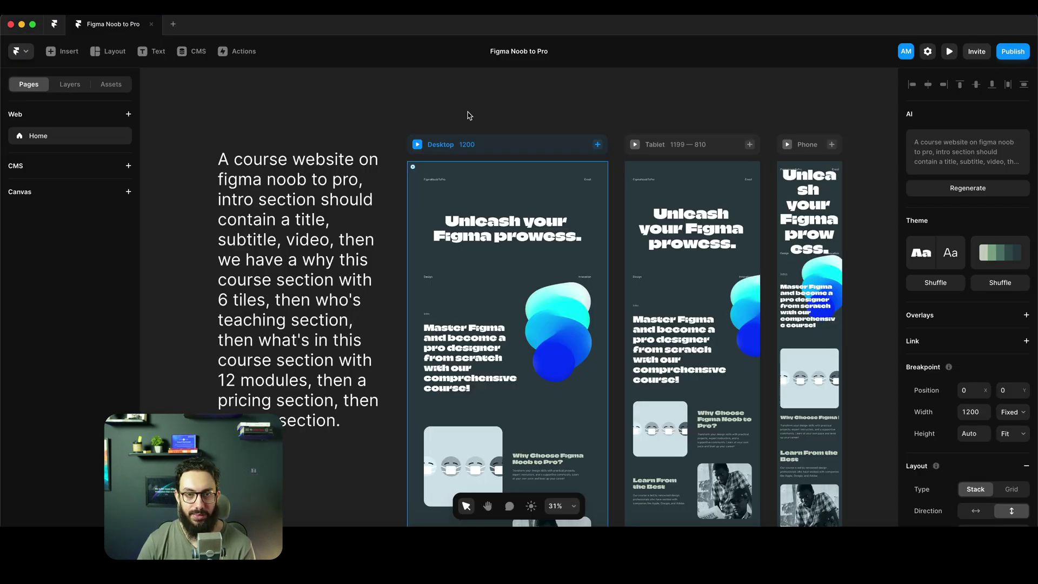
Marquee-select all sections across the three breakpoints and delete them, confirming the prompt
key("super+a")
left_click(406, 109)
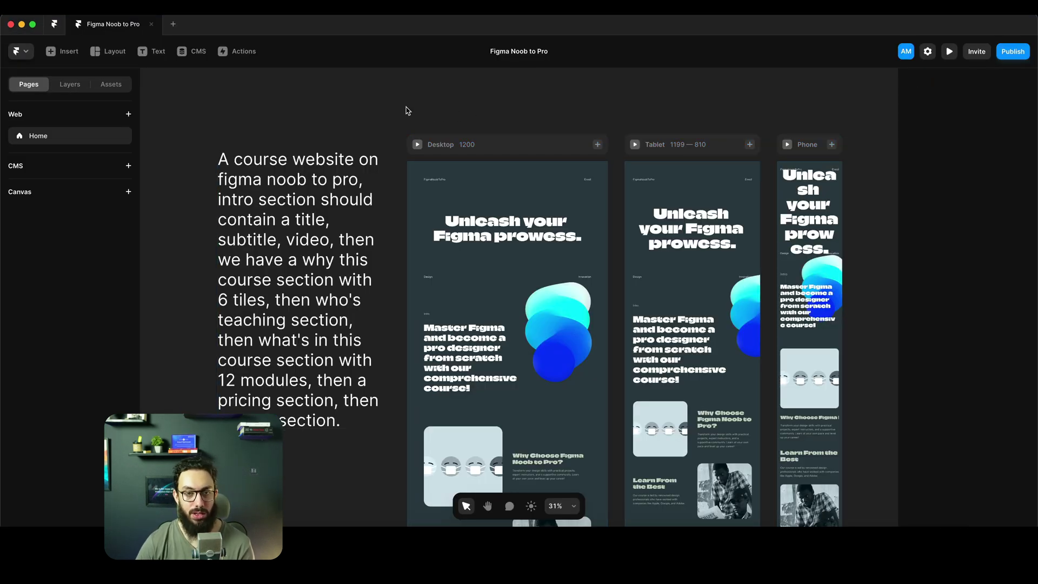
left_click_drag(405, 109, 859, 486)
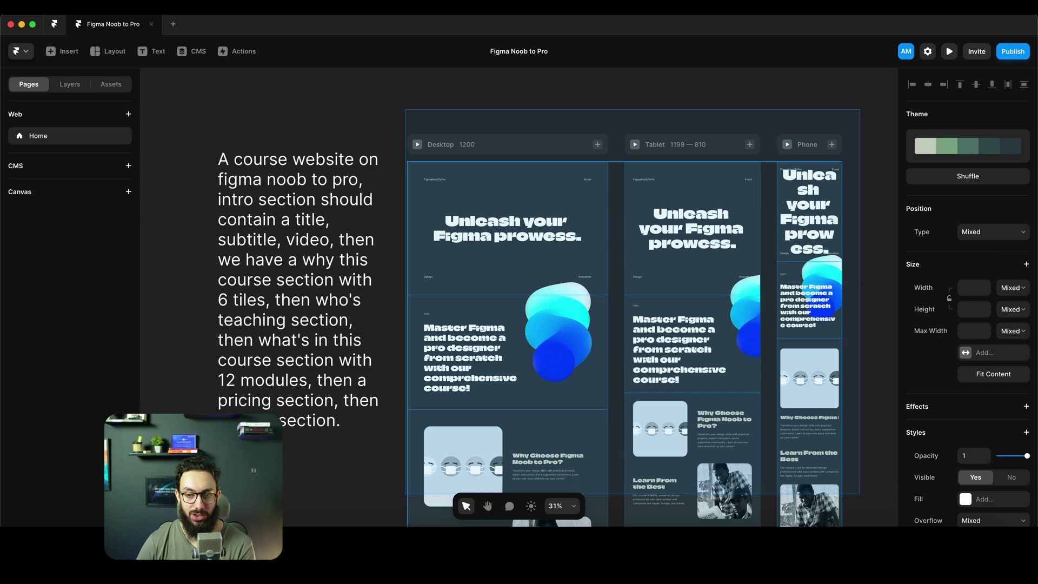
scroll(723, 248, "down", 3)
key("BackSpace")
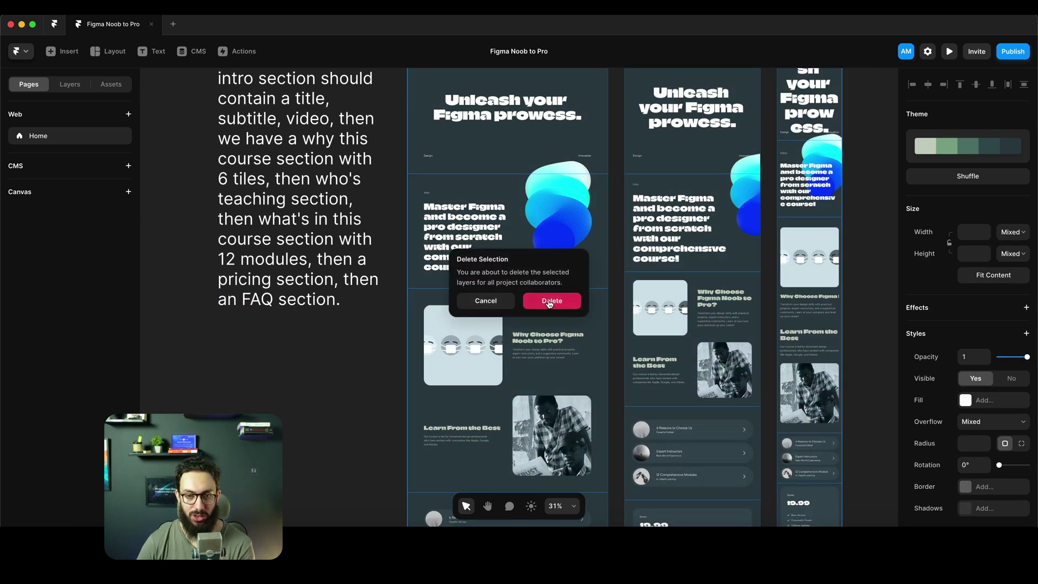
left_click(550, 303)
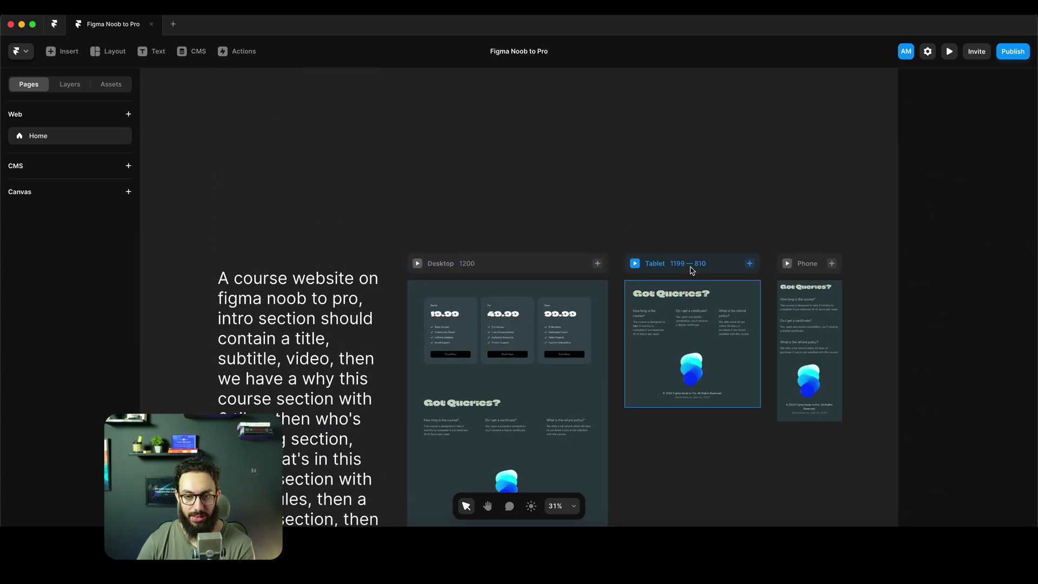
Delete the Tablet and Phone breakpoints, then the Desktop frame's remaining content
left_click(688, 270)
left_click(805, 263, "shift")
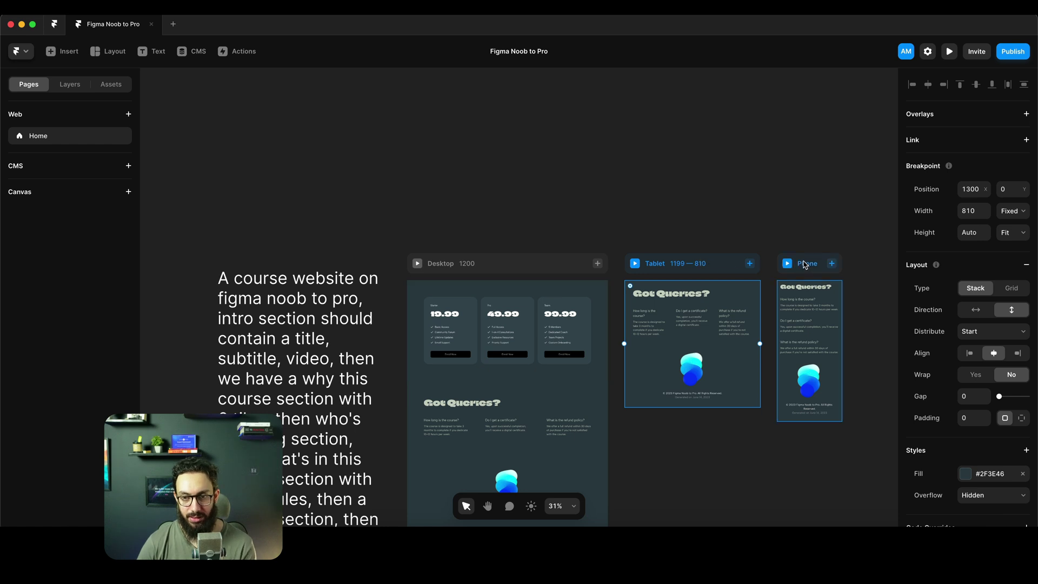
key("BackSpace")
left_click(552, 300)
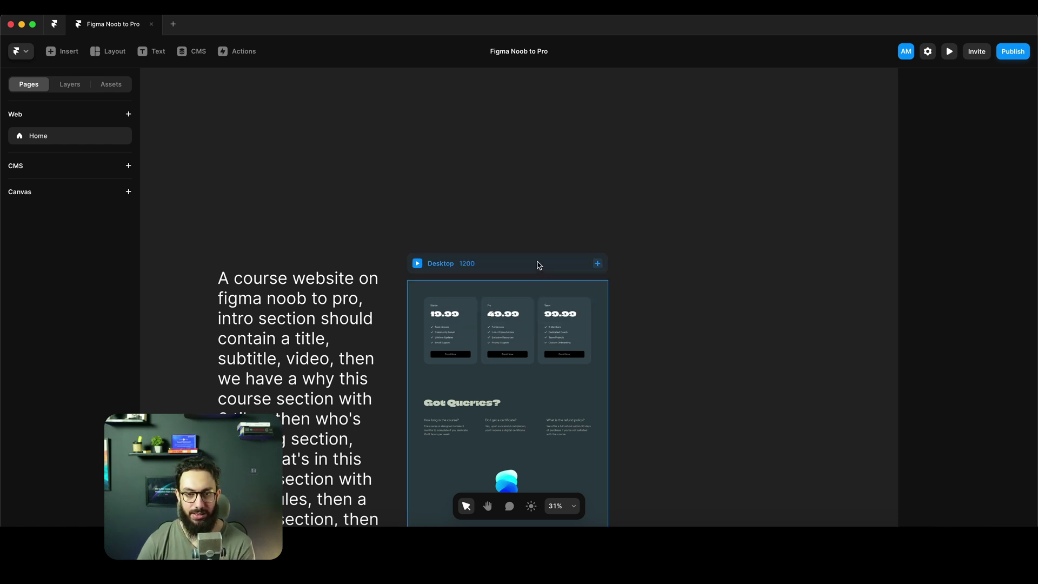
key("BackSpace")
Confirm clearing the Desktop frame, then run Start with AI on the pasted SaaS prompt
left_click(554, 301)
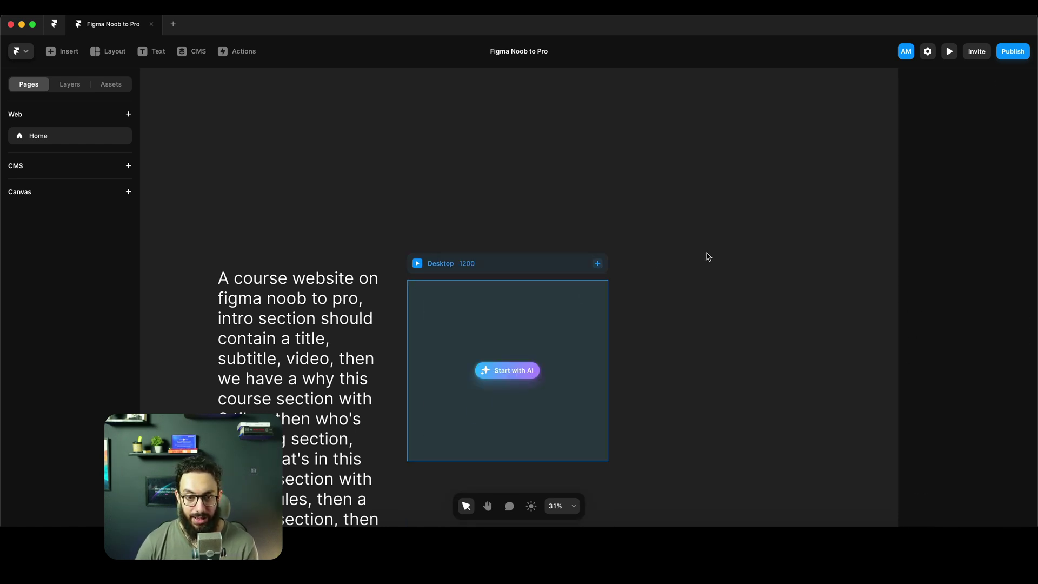
left_click(532, 374)
type("A landing page for a Saas issue-tracking tool for software product teams (like Jira or Linear). The sections should include: - Hero section with mockup - Features section in a bento grid style - Testimonials section with a carousel - A logo wall of clients - A pricing section with 3 tiers - A final CTA section. The vibe should be: - Dark mode with a purple primary color - Lots of gradients and transparency")
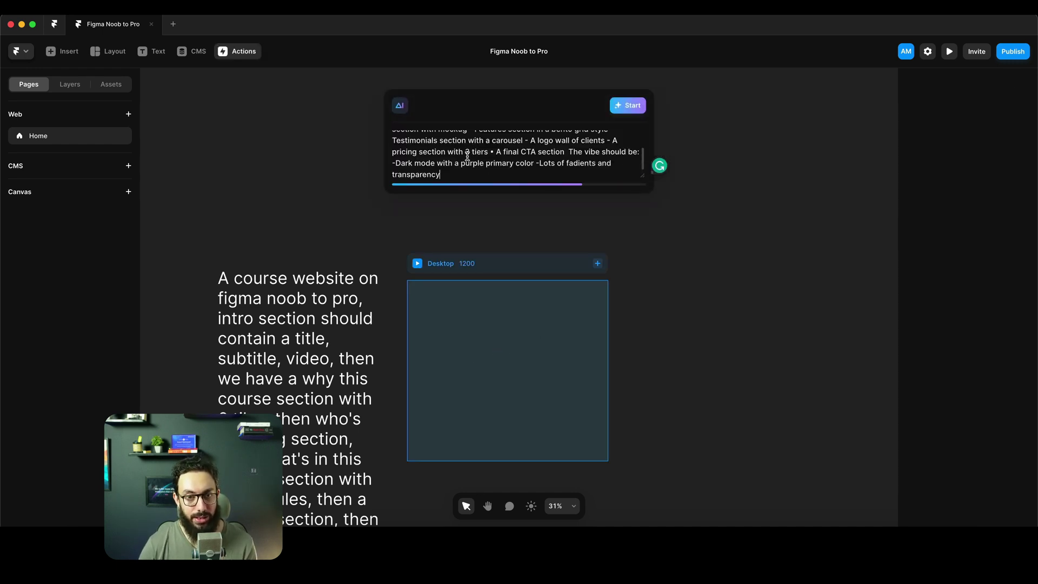
scroll(479, 166, "up", 3)
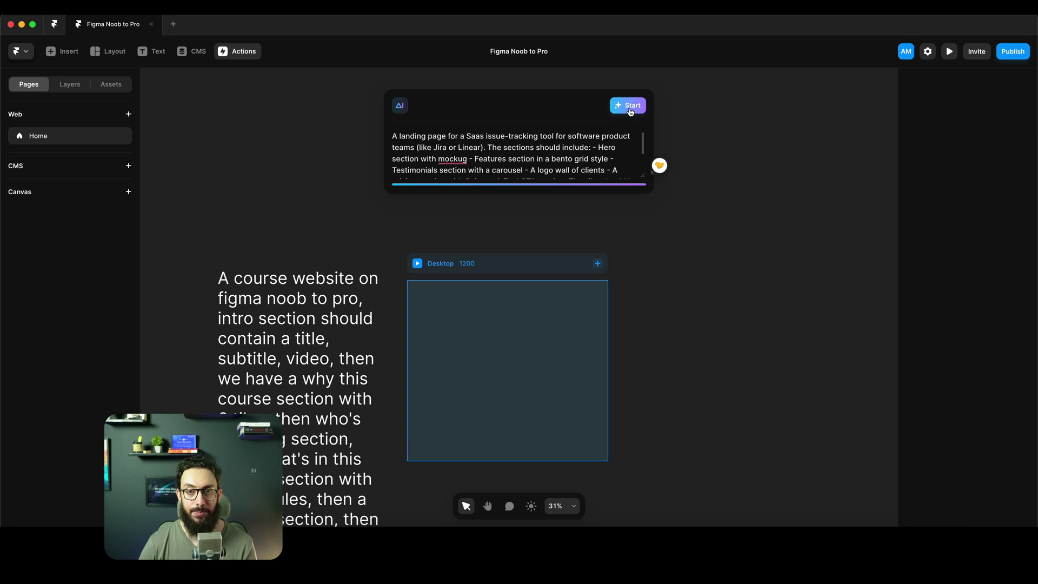
left_click(627, 106)
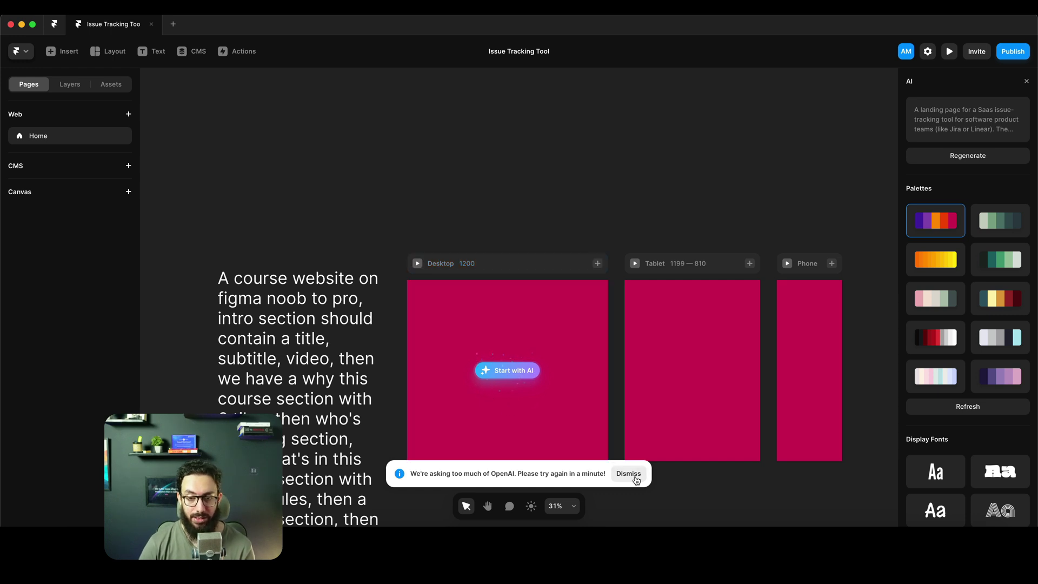
Dismiss the OpenAI error and rerun Start with AI with the SaaS prompt pasted again
left_click(633, 475)
left_click(507, 371)
key("ctrl+v")
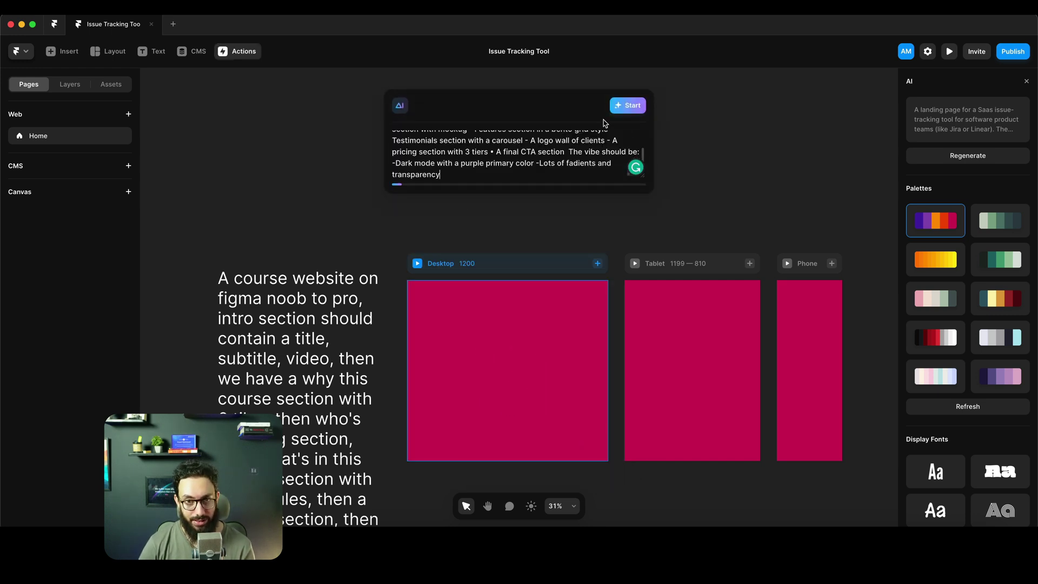
left_click(621, 106)
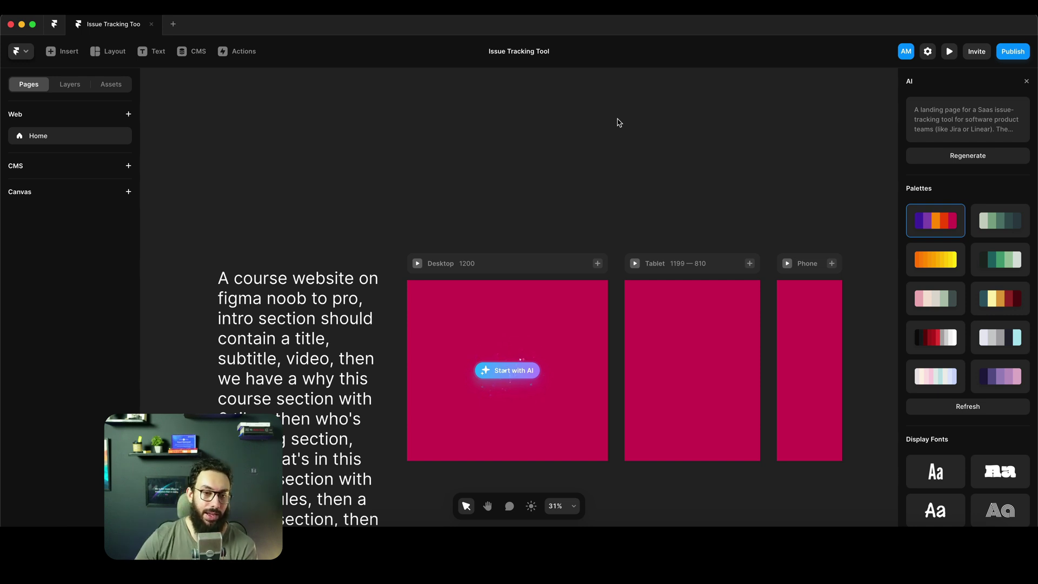
Select the course description text, then the Desktop breakpoint to retry generation
left_click(272, 355)
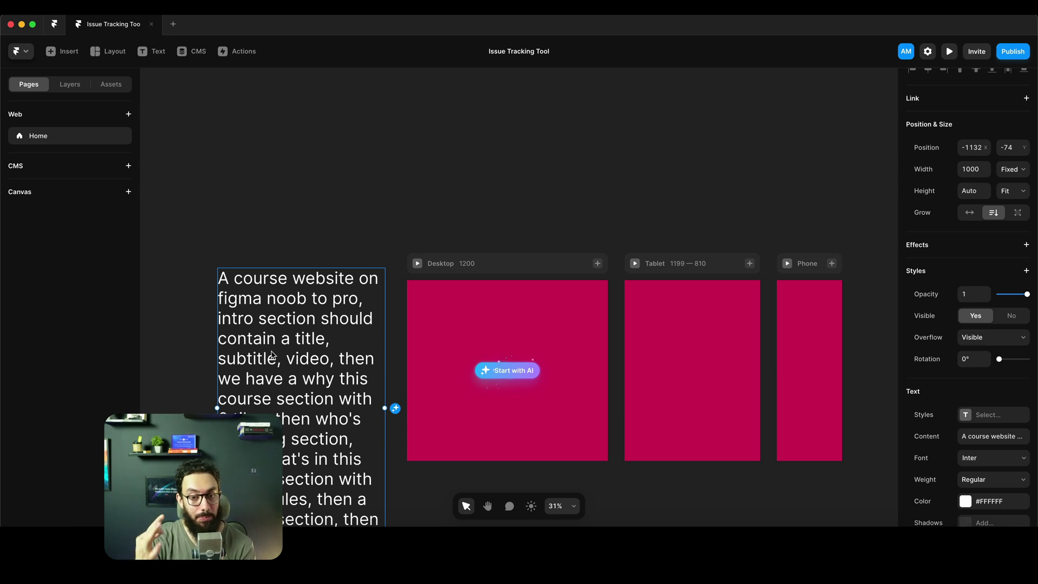
left_click(441, 264)
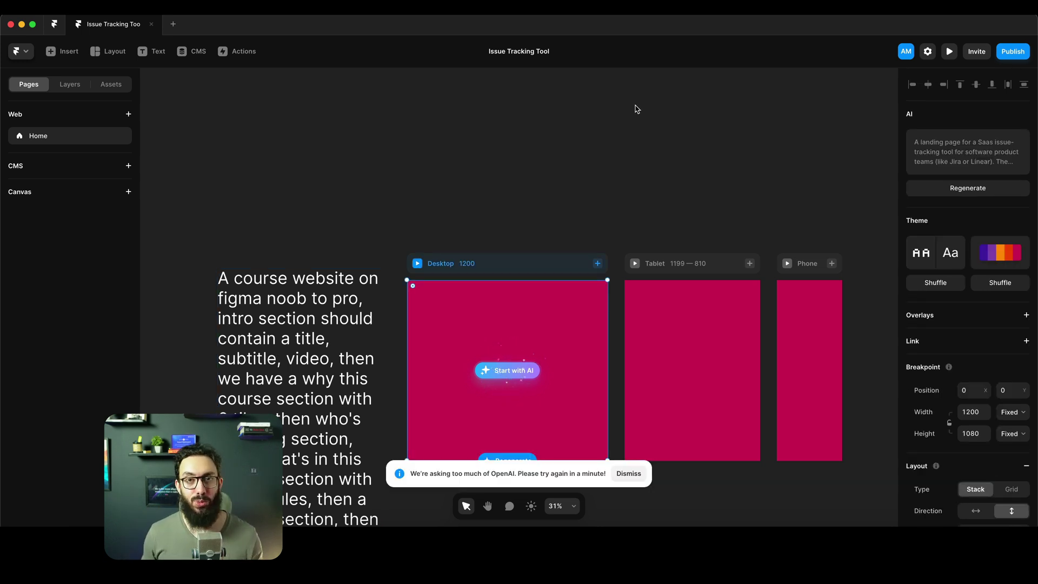